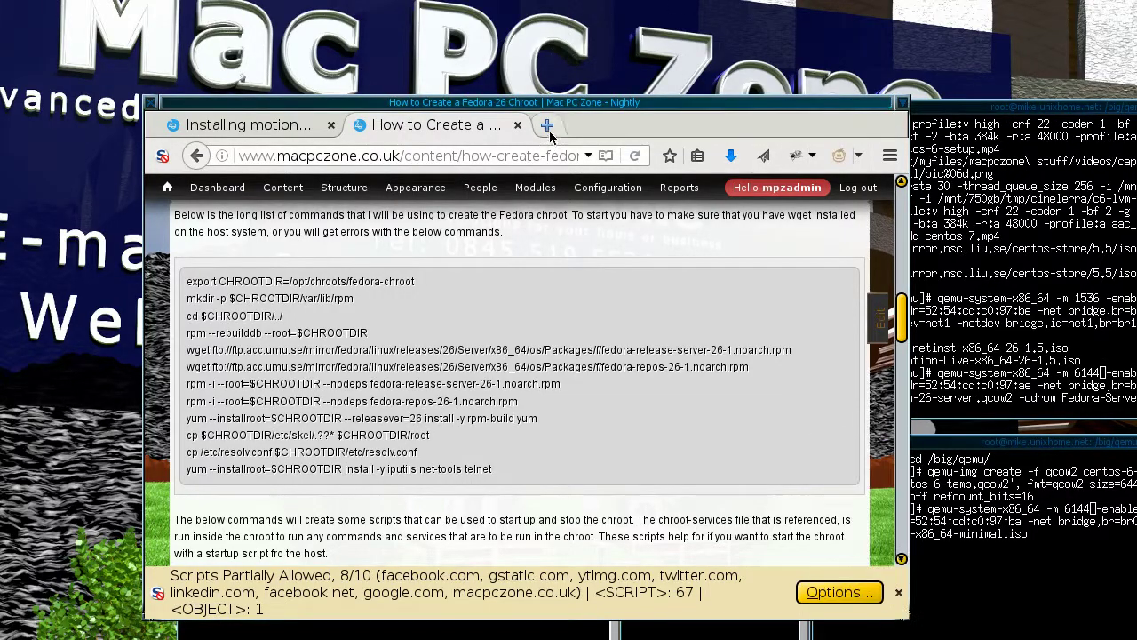
Arrange the browser and xterm windows and launch the QEMU VM with qemu-system-x86_64.
drag(560, 104, 425, 16)
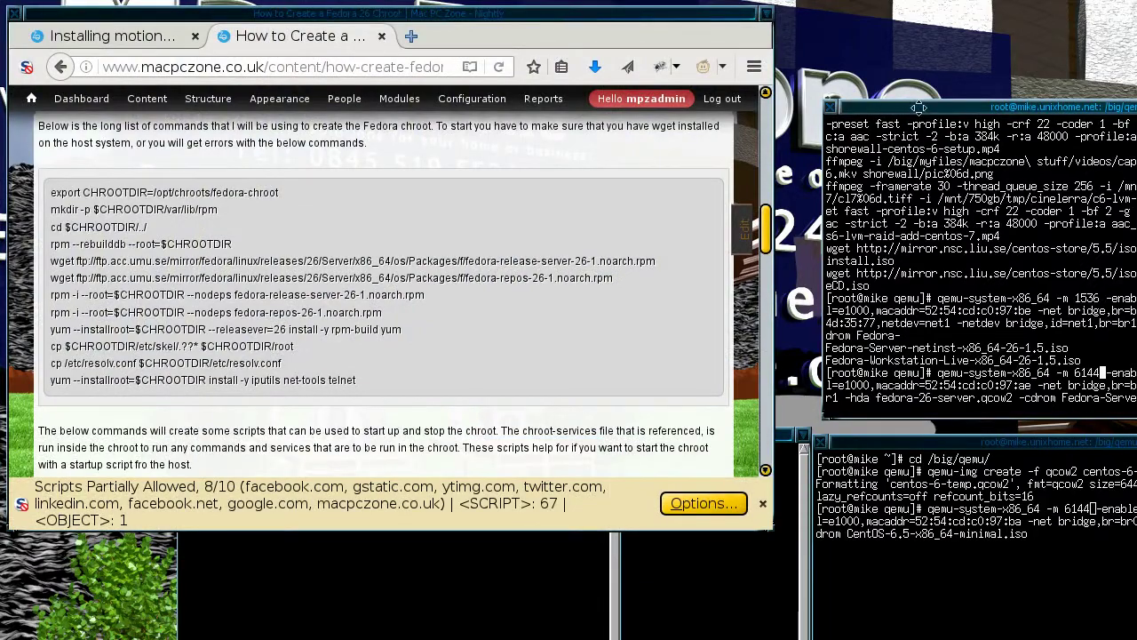
drag(922, 105, 701, 23)
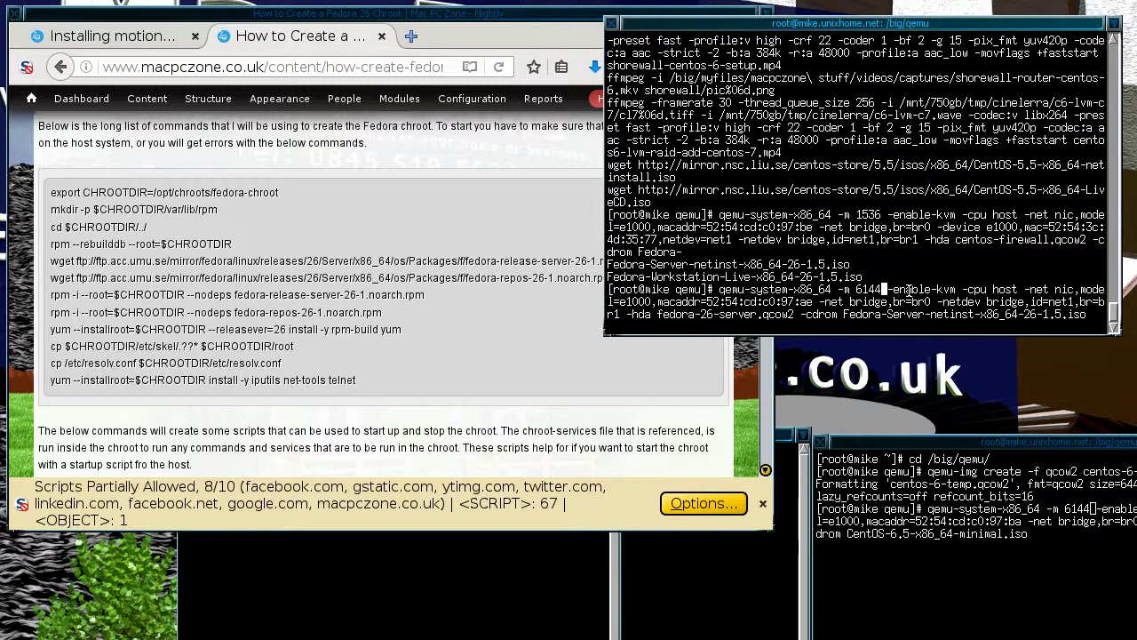
key(Return)
Remove the failing br1 netdev from the command, rerun it, and move the QEMU window over the browser.
key(Up)
key(ctrl+Left)
key(ctrl+Left)
key(ctrl+Left)
key(ctrl+Left)
key(ctrl+Left)
key(ctrl+Left)
key(ctrl+Left)
key(ctrl+Left)
key(ctrl+Left)
key(ctrl+Left)
key(ctrl+Left)
key(ctrl+Left)
key(ctrl+Left)
key(ctrl+Left)
key(ctrl+Left)
key(Left)
key(ctrl+w)
key(ctrl+w)
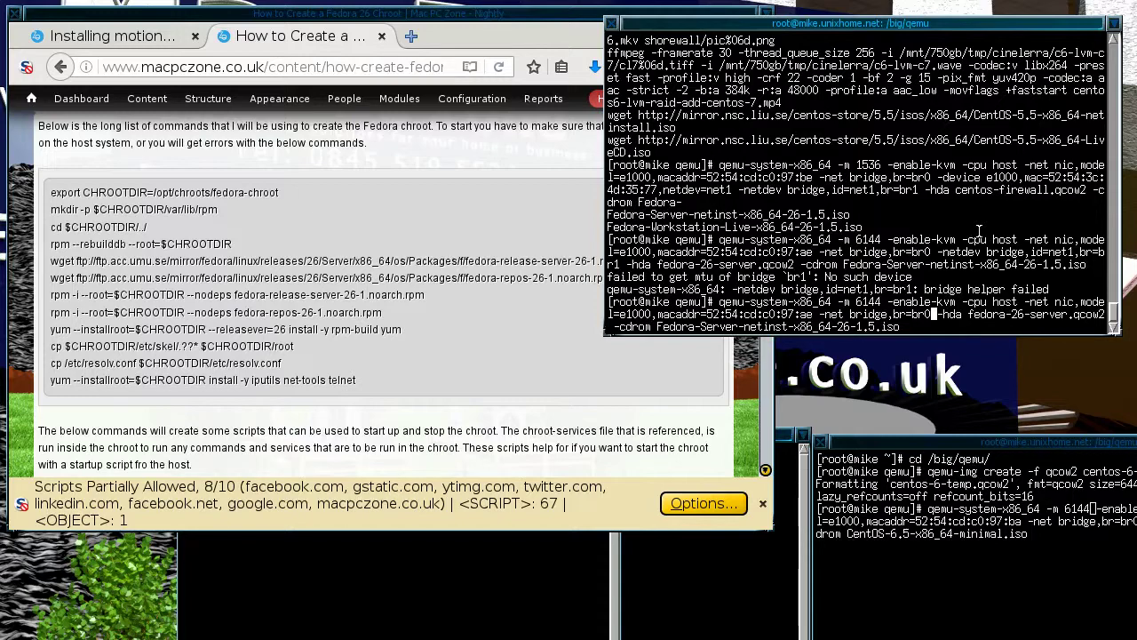
key(Return)
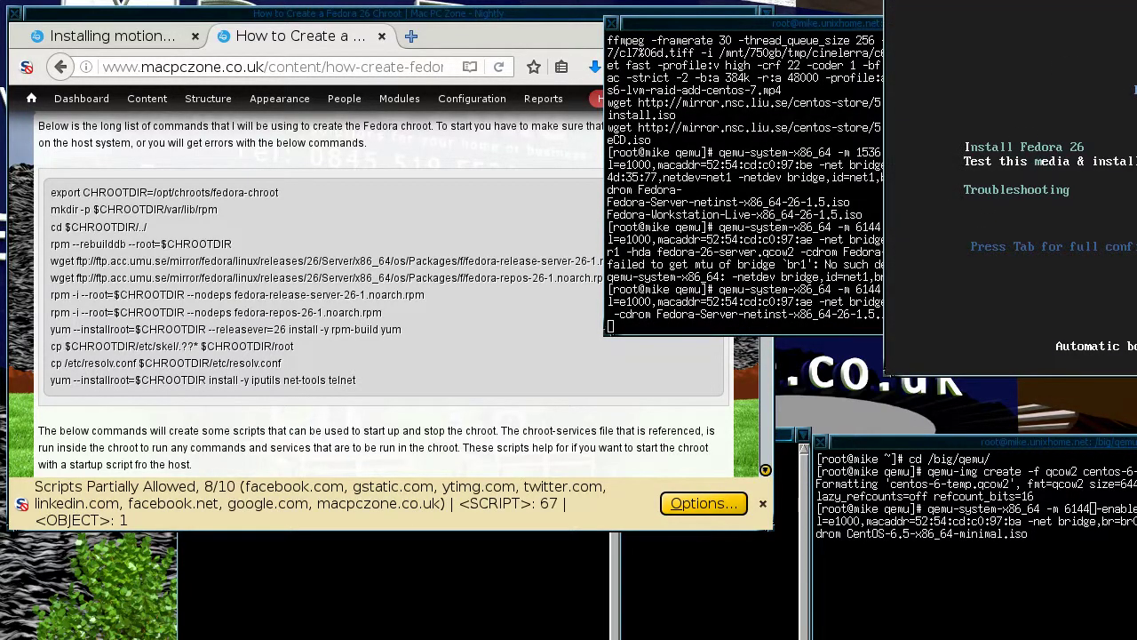
drag(1069, 75, 674, 63)
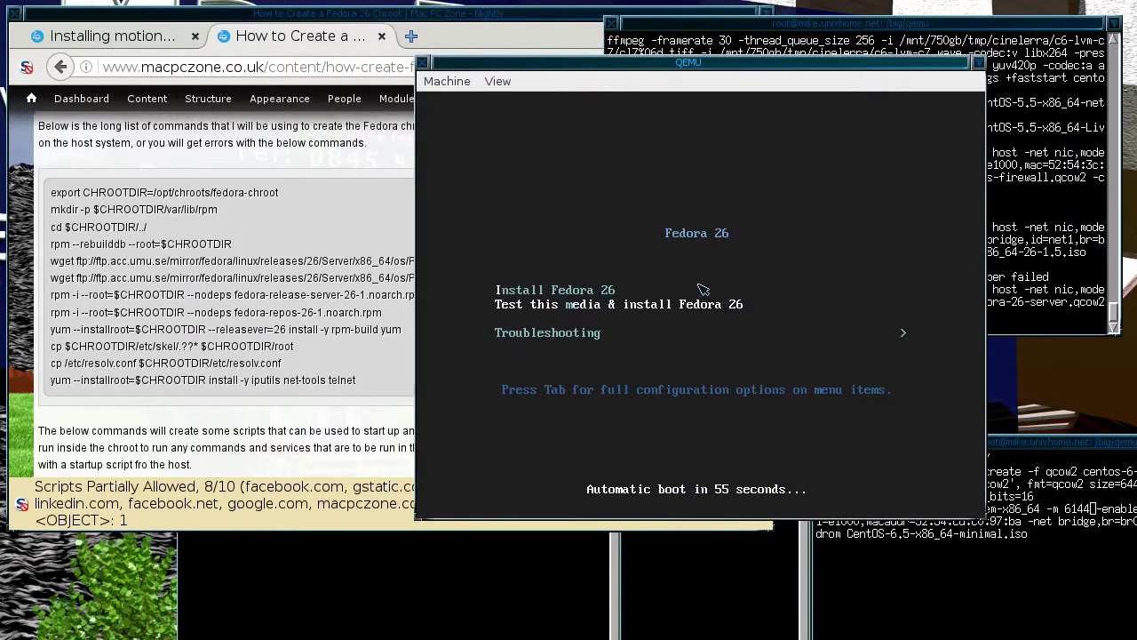
Stop the boot countdown and boot the 'Test this media & install Fedora 26' entry.
key(Up)
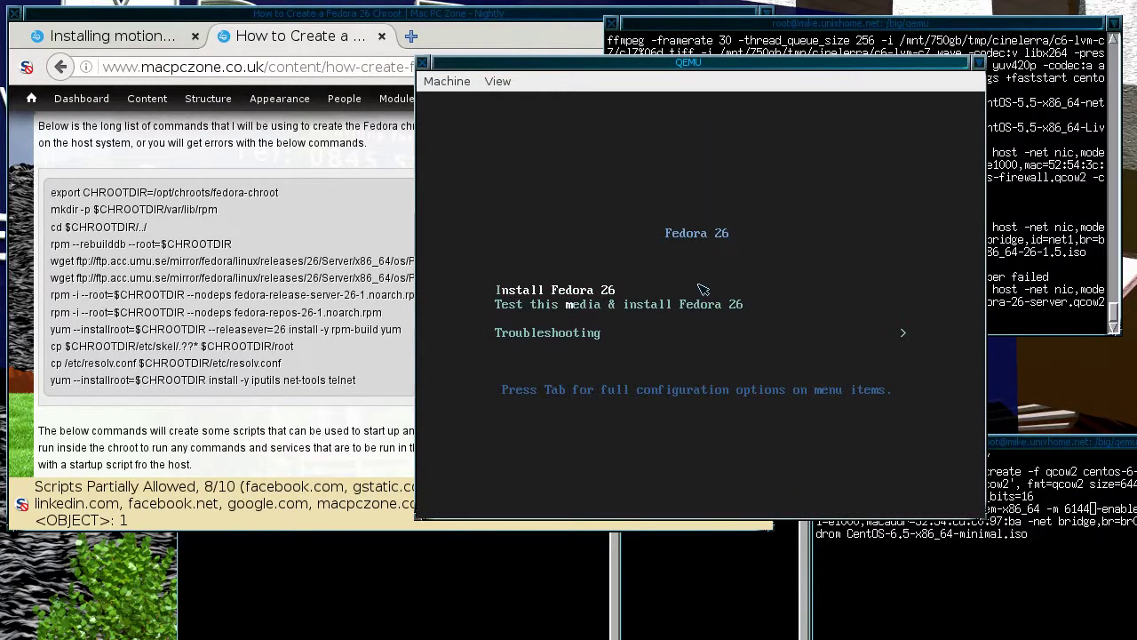
key(Down)
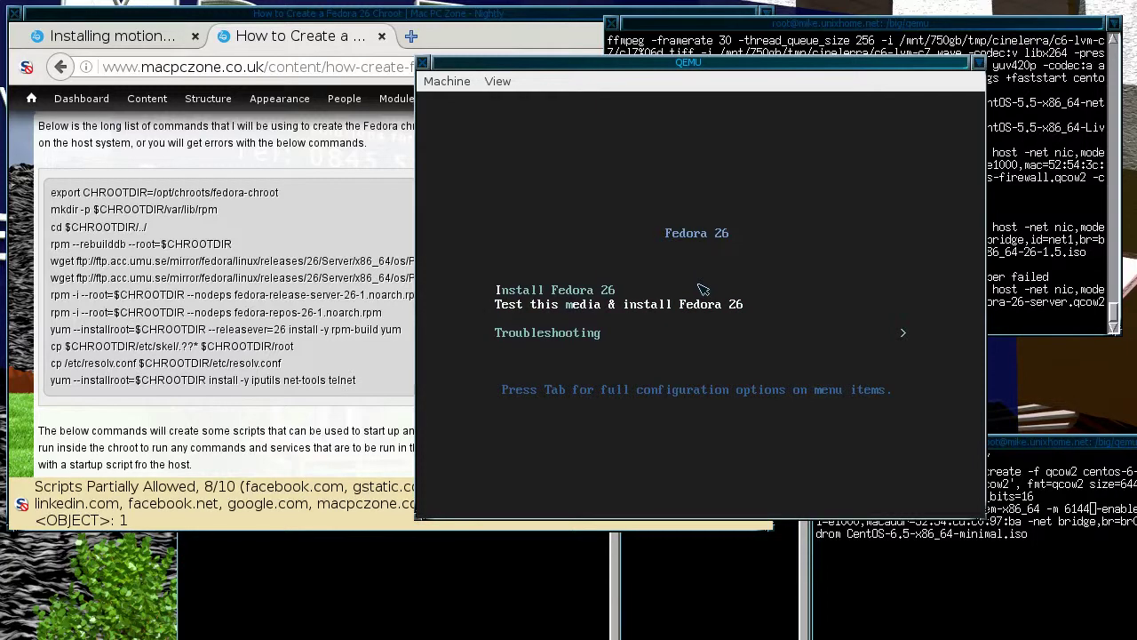
key(Return)
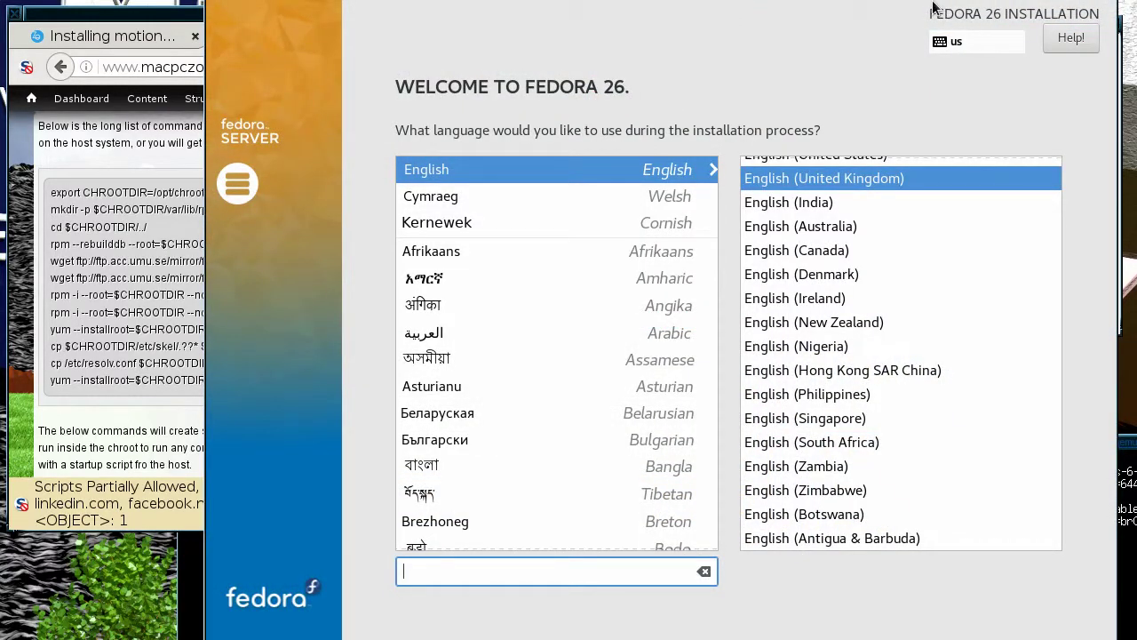
Nudge the installer window up and continue with English (United Kingdom) as the language.
drag(941, 18, 941, 0)
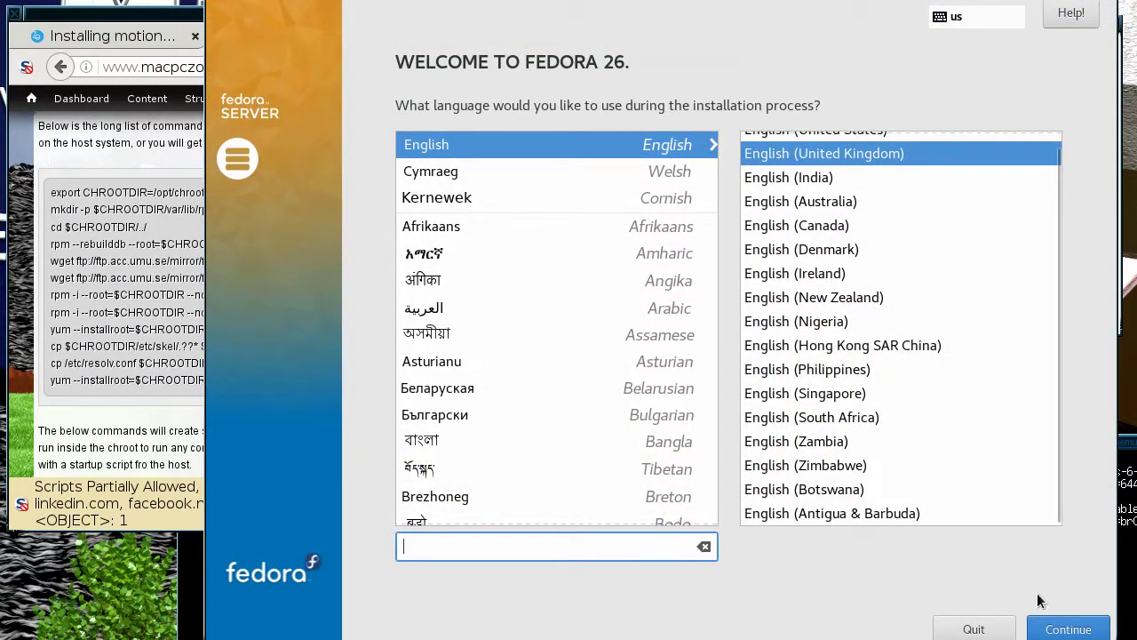
click(1059, 628)
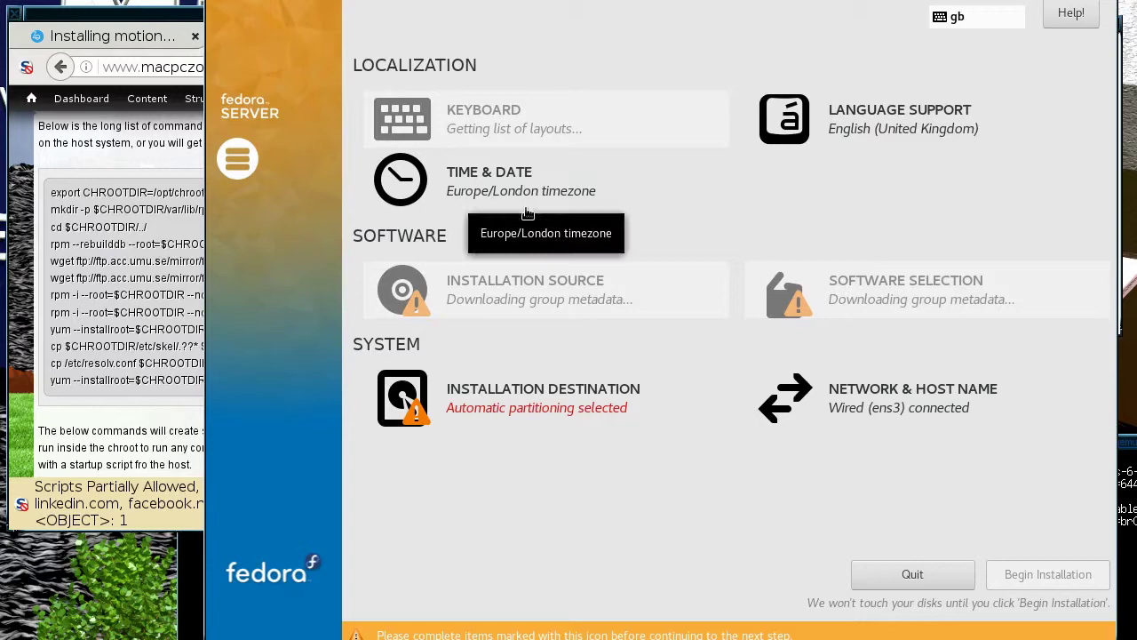
Review the 50 GiB ATA QEMU HARDDISK under Installation Destination and return to the summary.
click(502, 407)
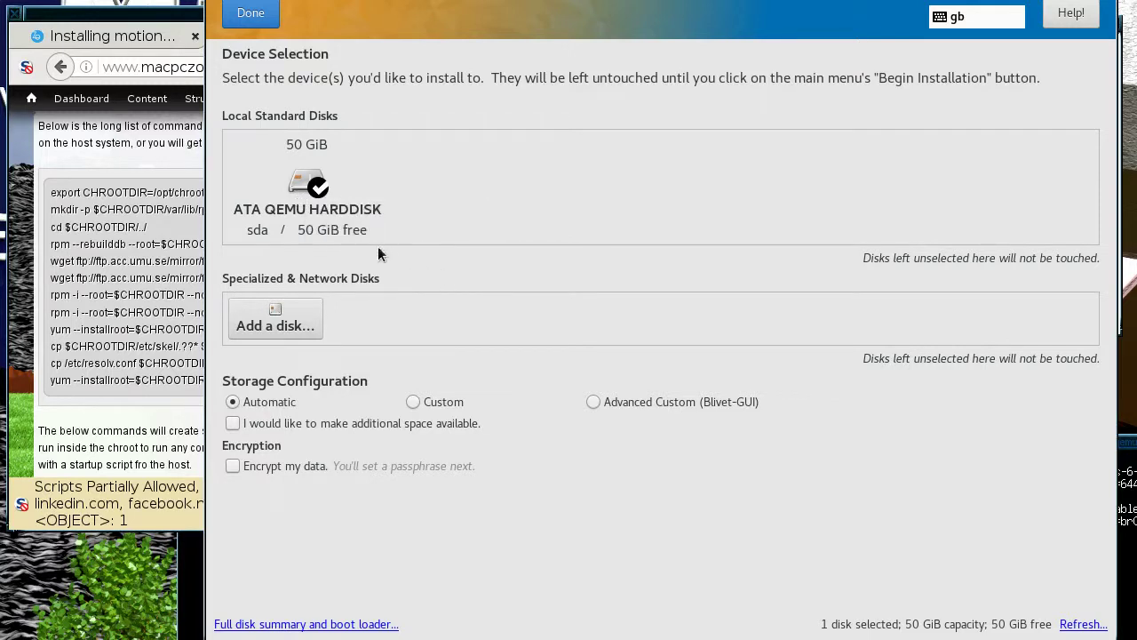
click(307, 189)
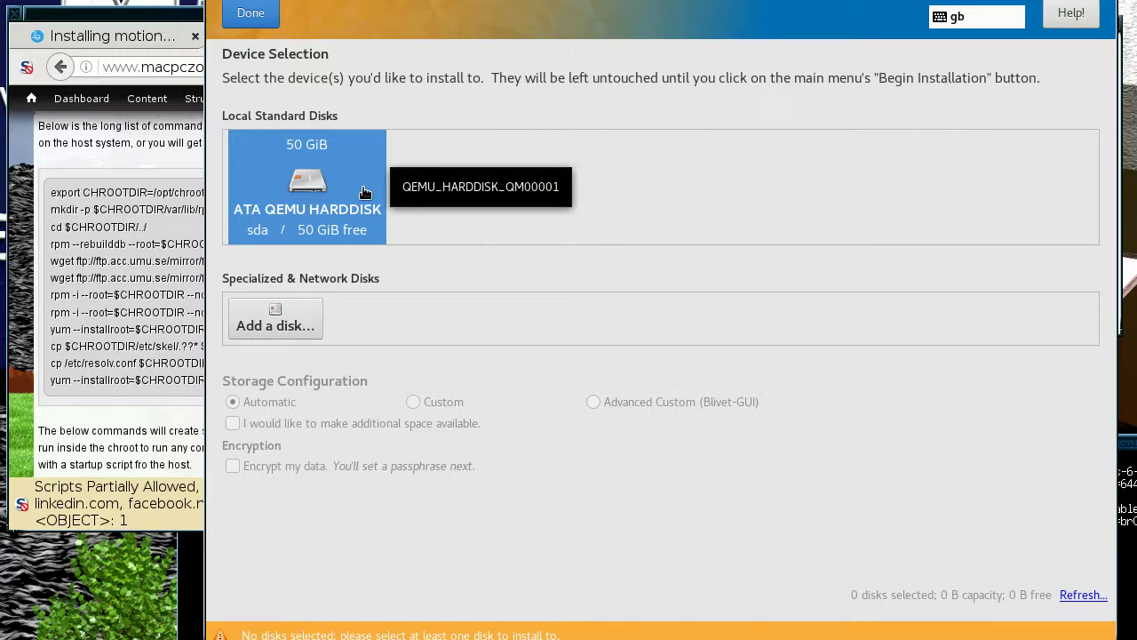
click(258, 16)
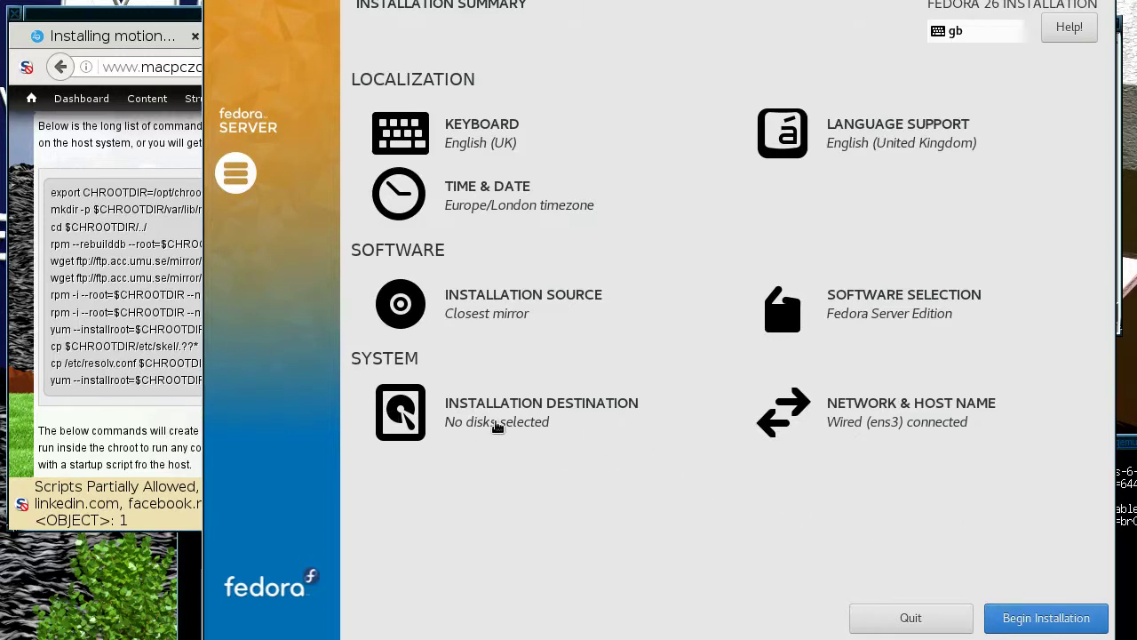
Begin the installation and enter the root password in both Root Password fields.
click(1044, 619)
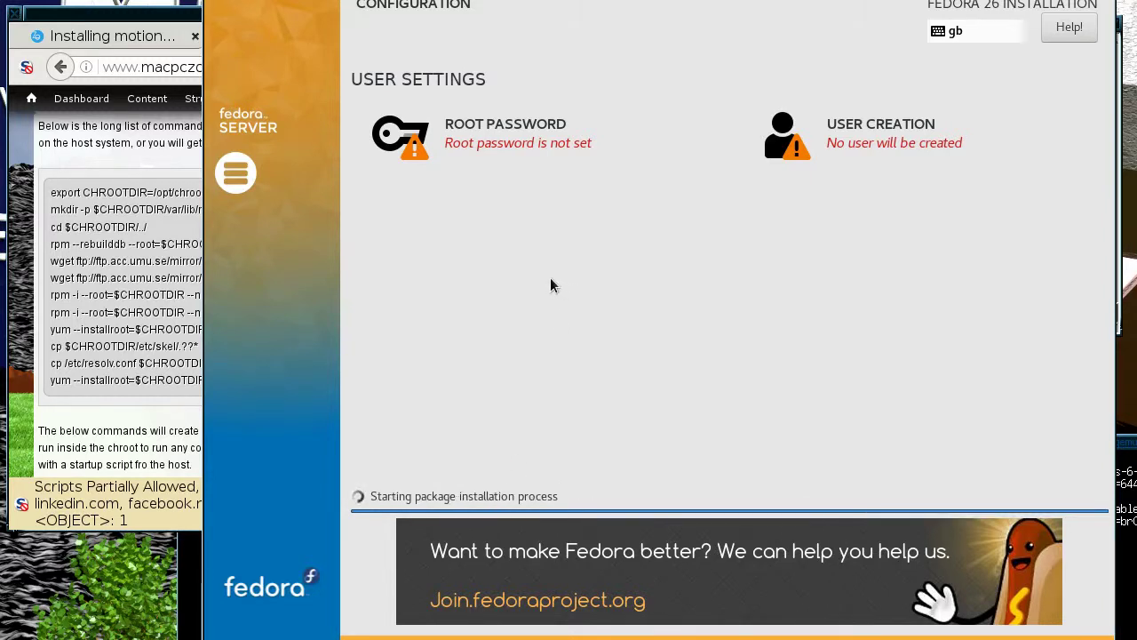
click(485, 151)
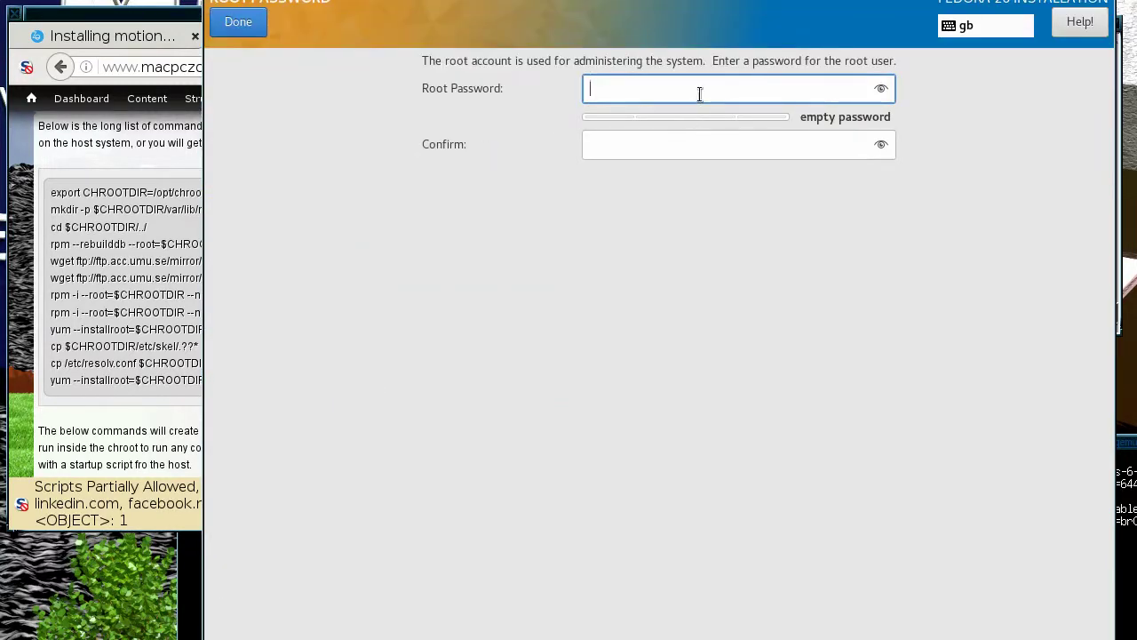
text(ro)
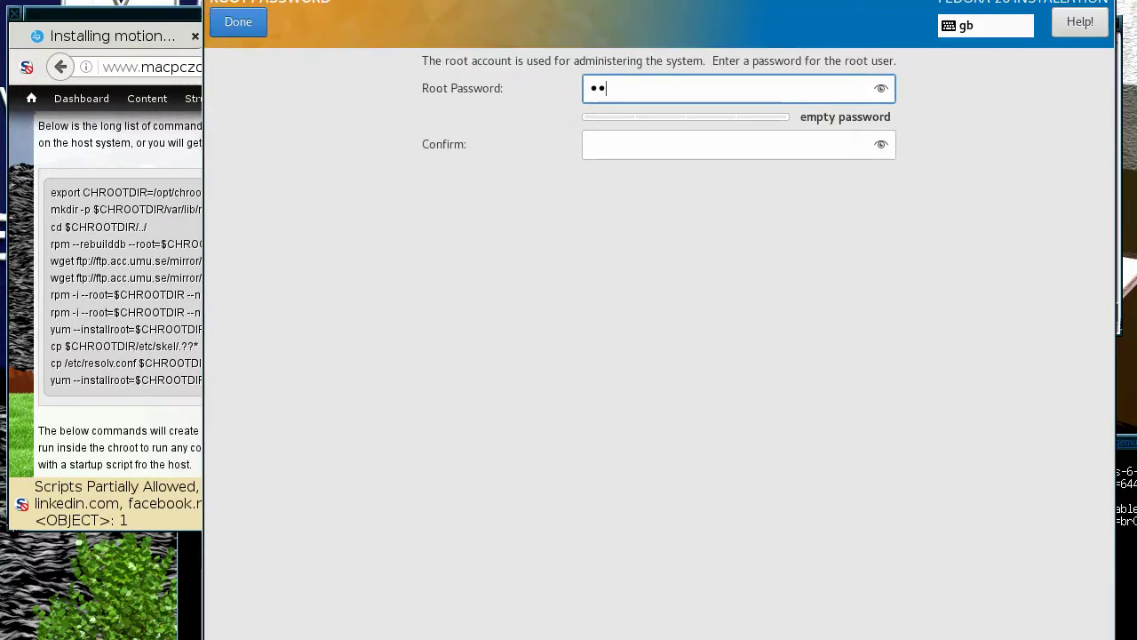
text(otpw)
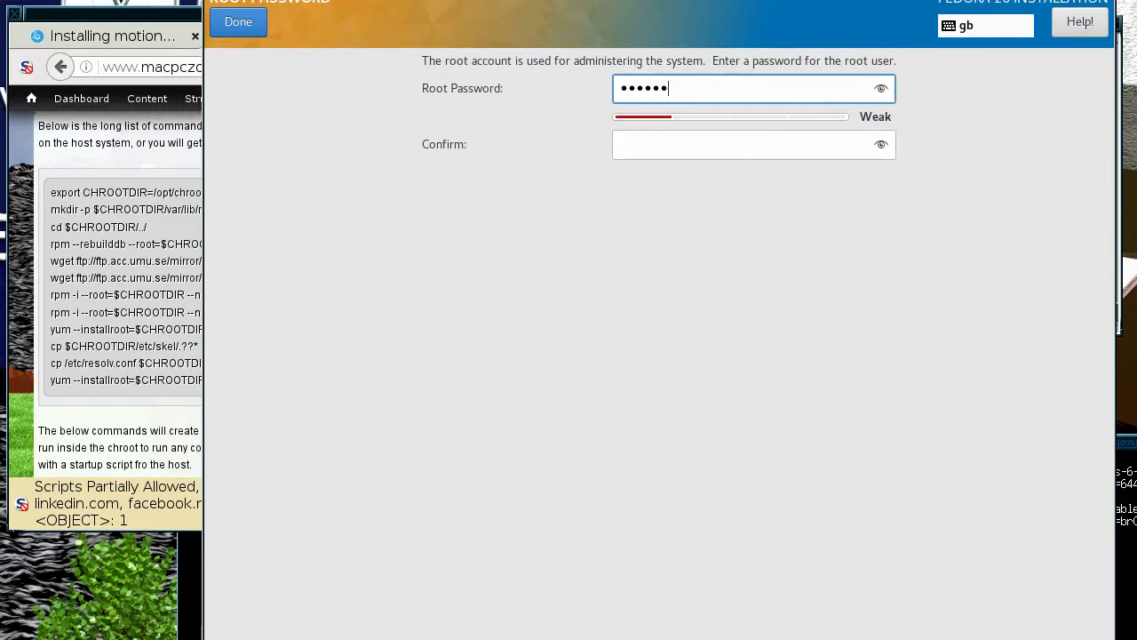
key(Tab)
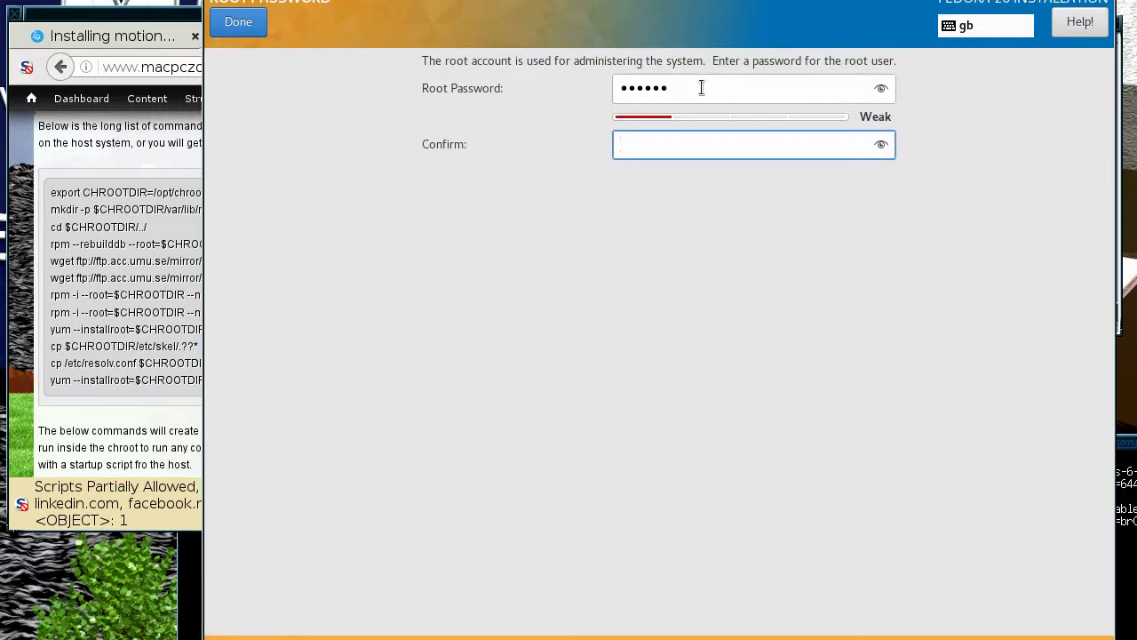
text(••••••)
click(245, 27)
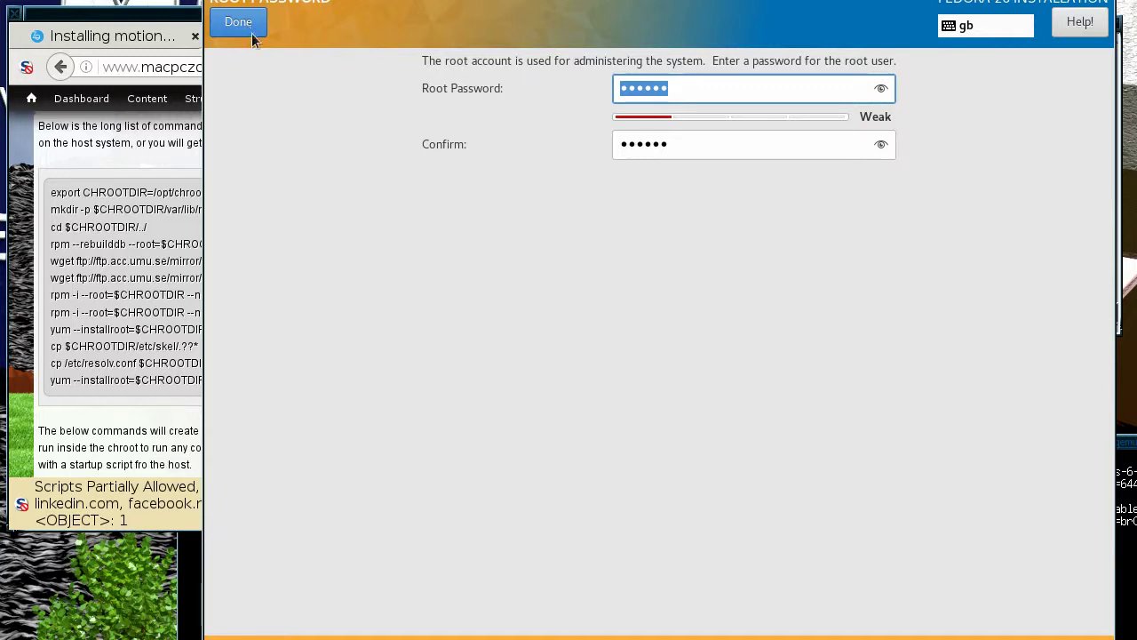
Confirm the weak root password with a second Done so the installation continues.
click(240, 24)
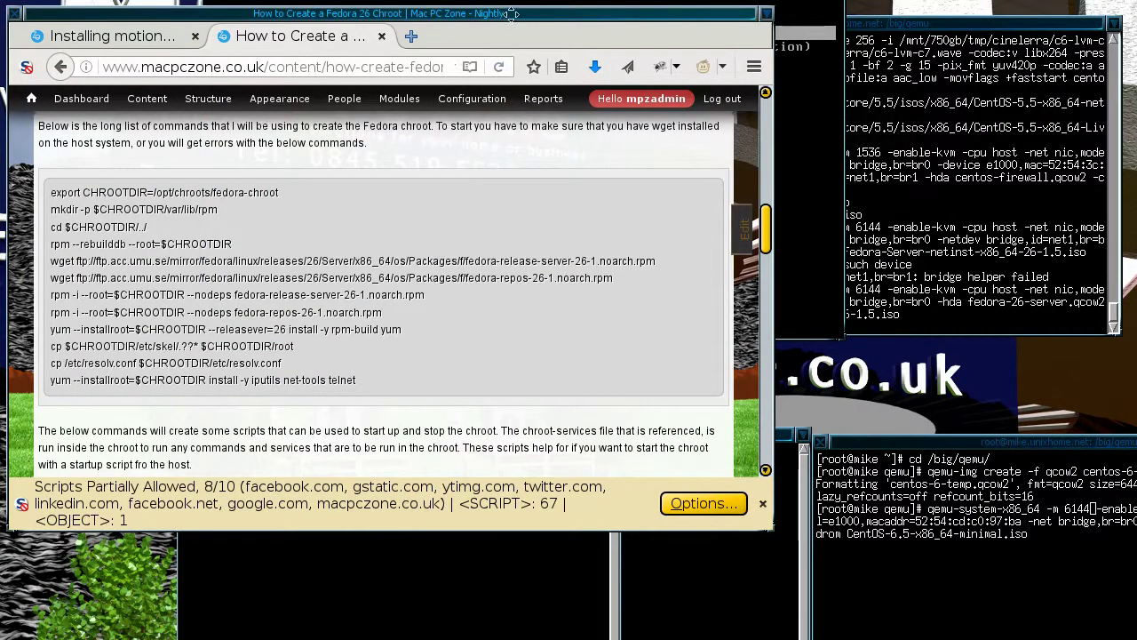
Raise the QEMU window showing Fedora 26 Server at its localhost login prompt.
click(811, 182)
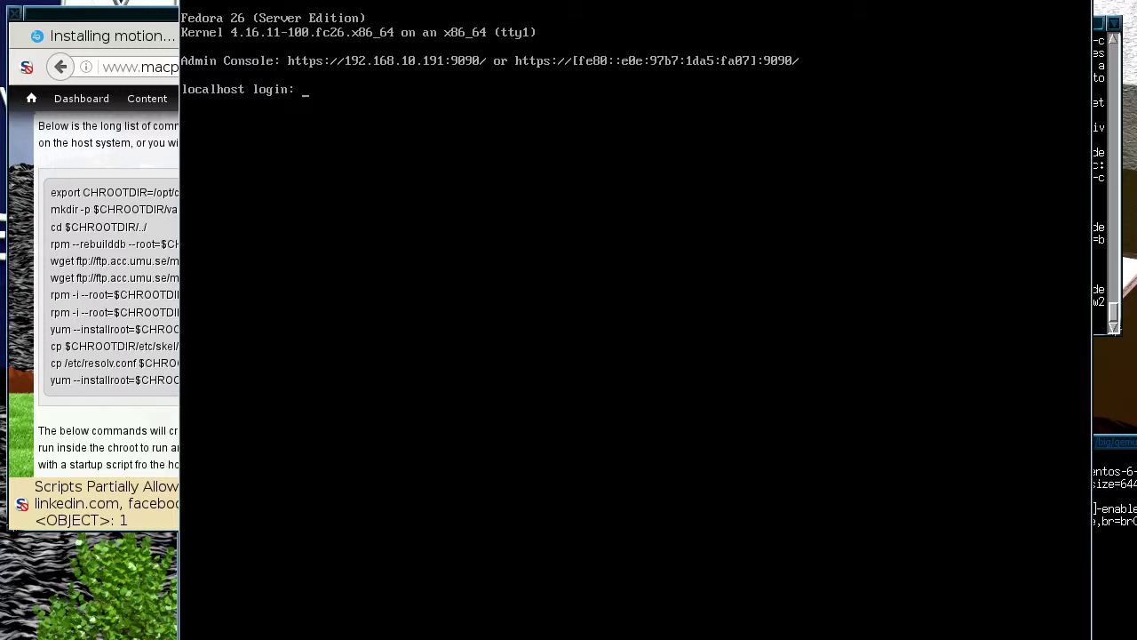
Enter root as the login name at the Fedora 26 Server console.
text(root)
key(Return)
key(Return)
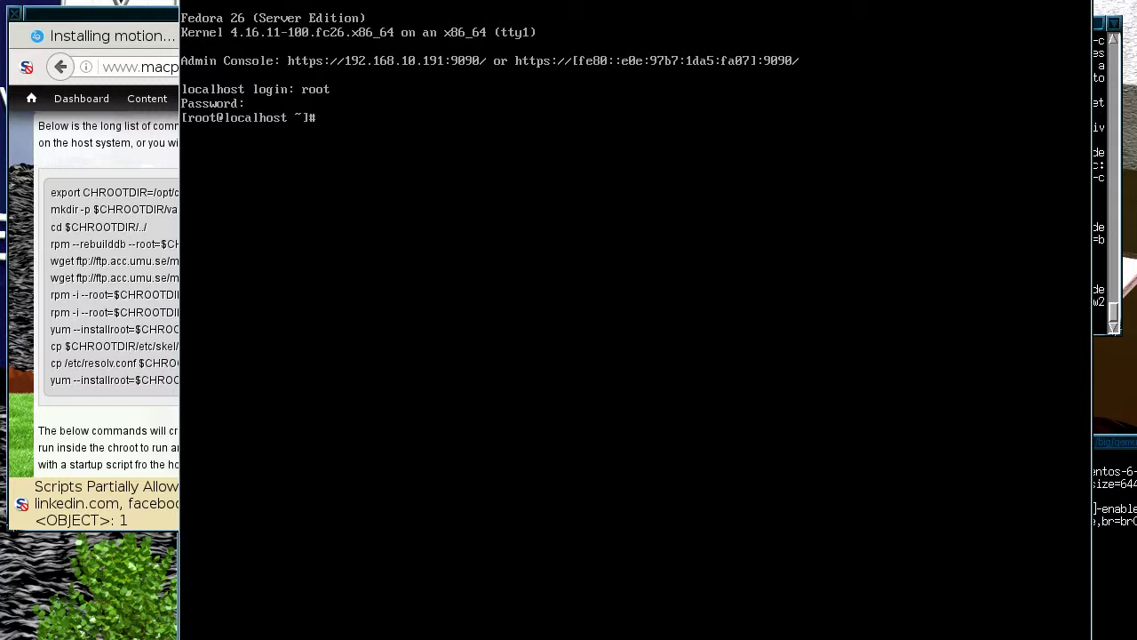
click(134, 111)
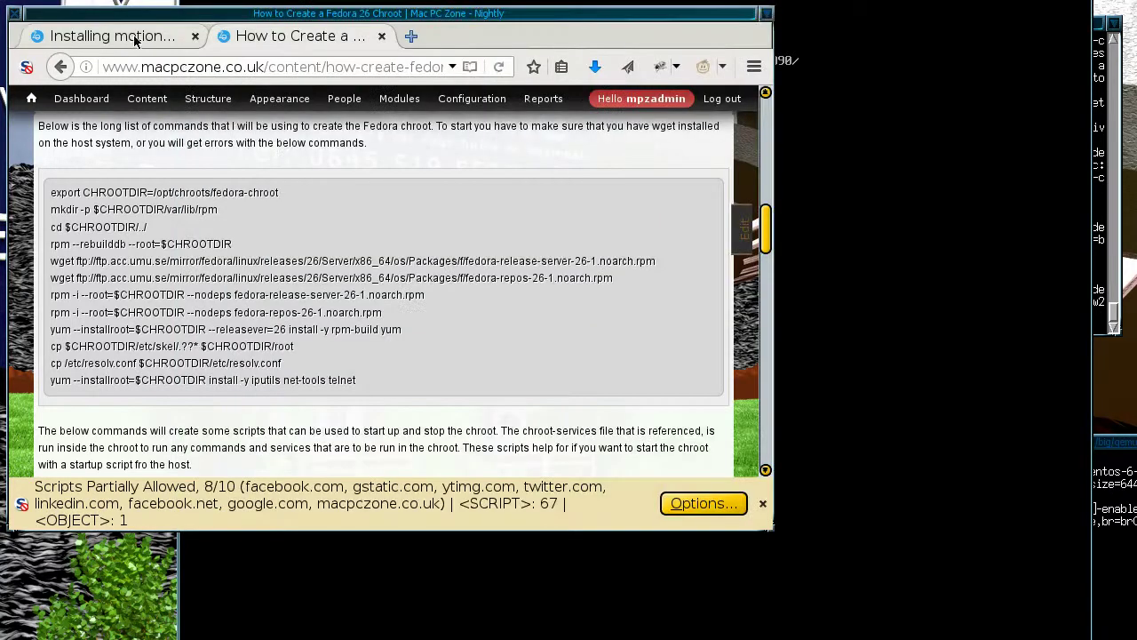
click(412, 37)
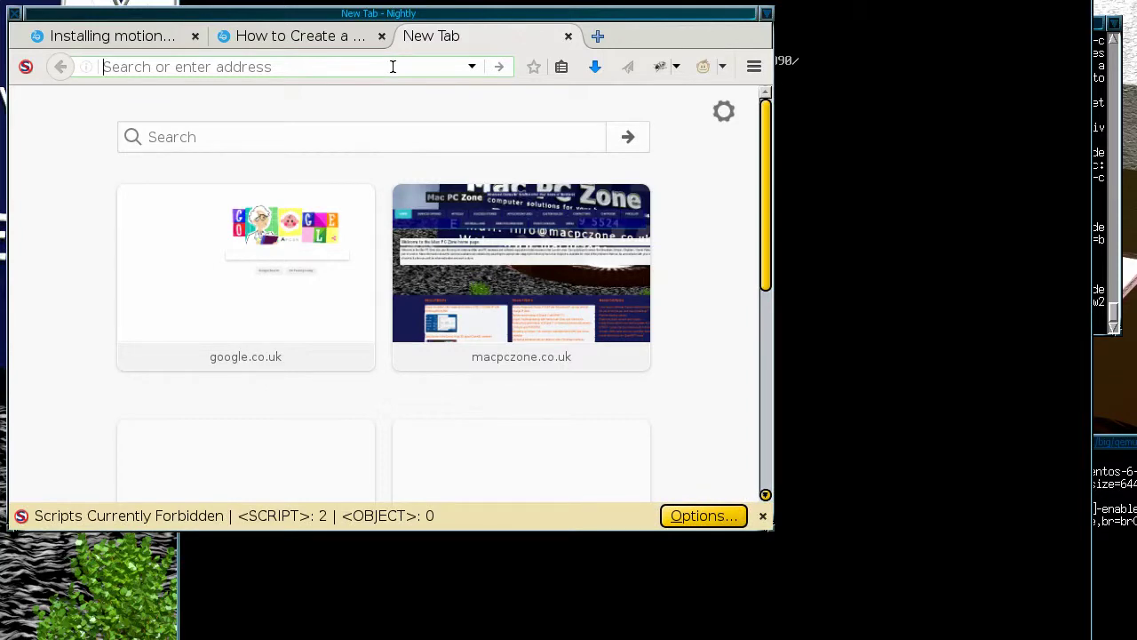
text(https)
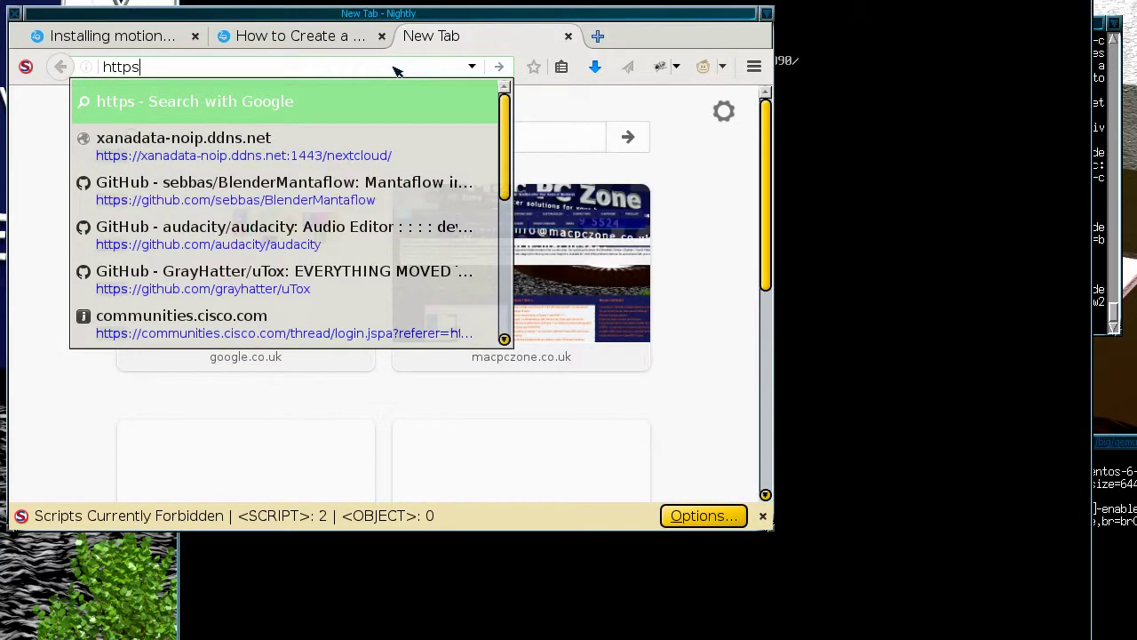
text(:)
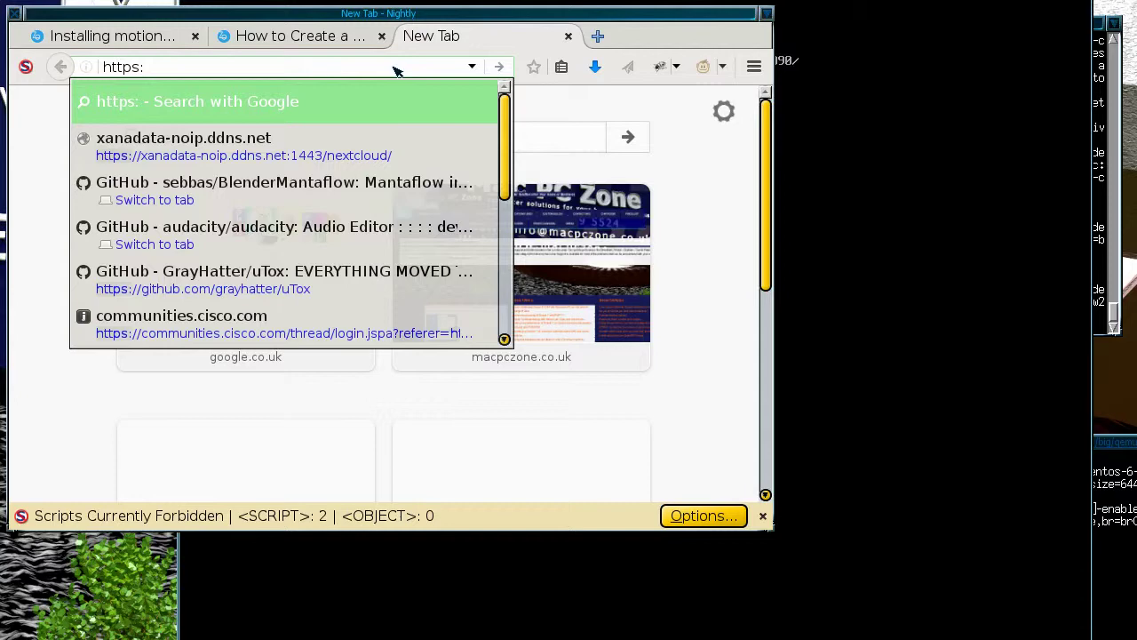
text(//192.168)
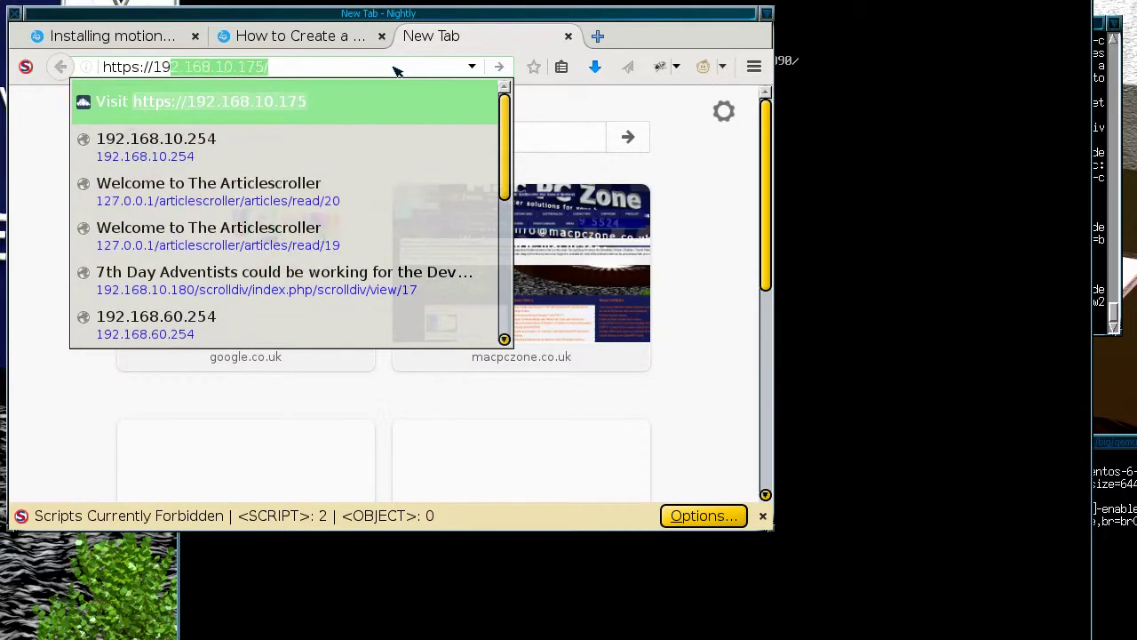
text(.)
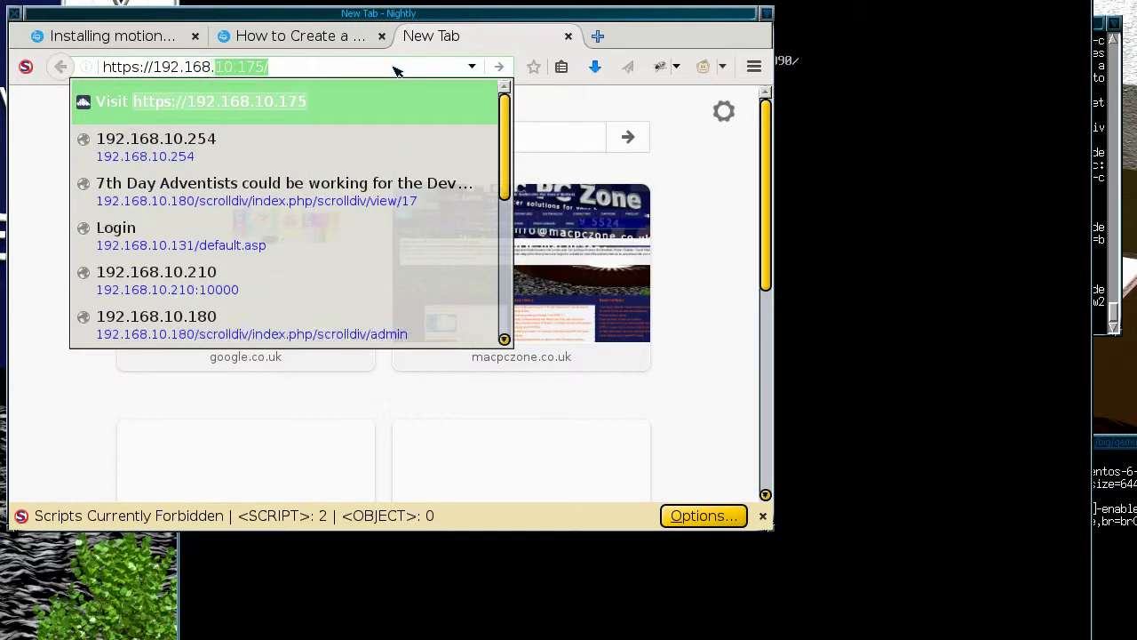
text(10.191)
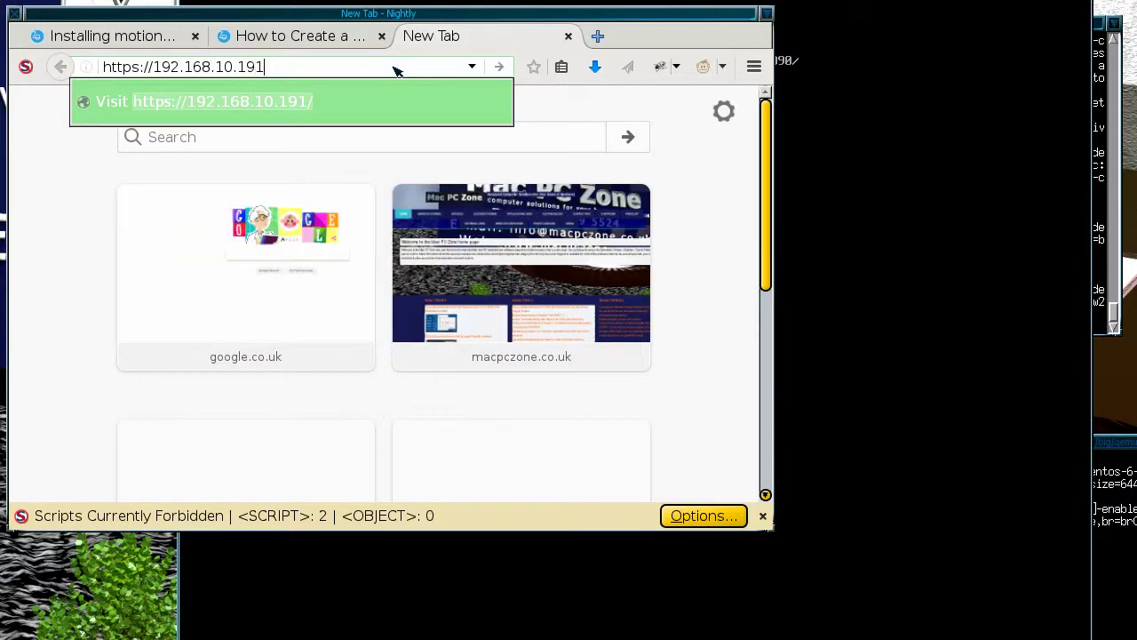
key(Return)
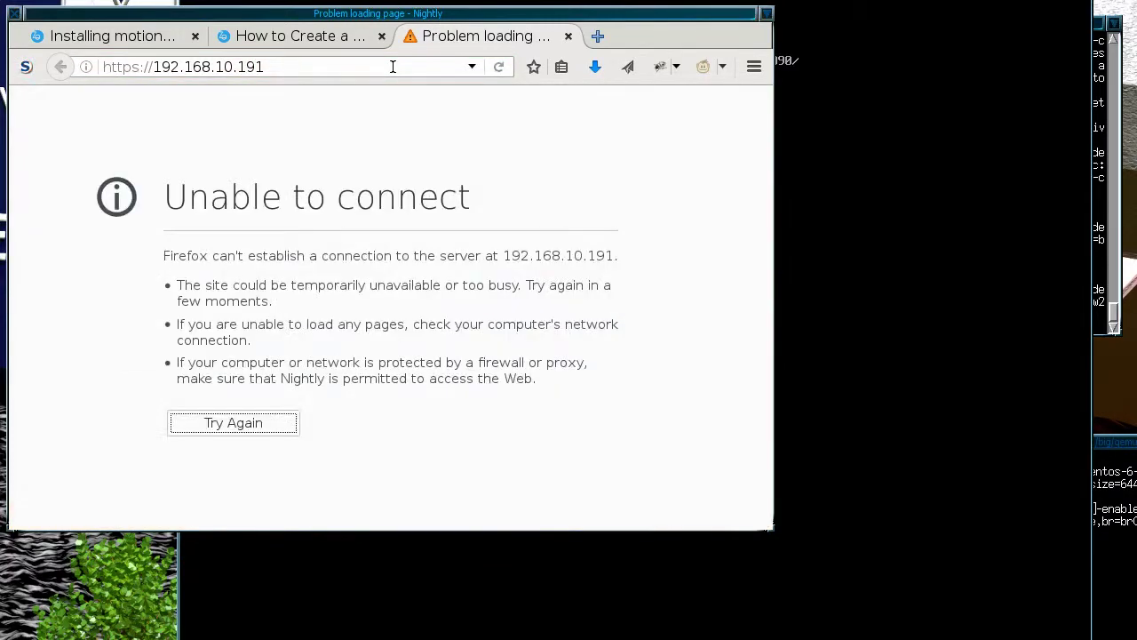
key(alt+Tab)
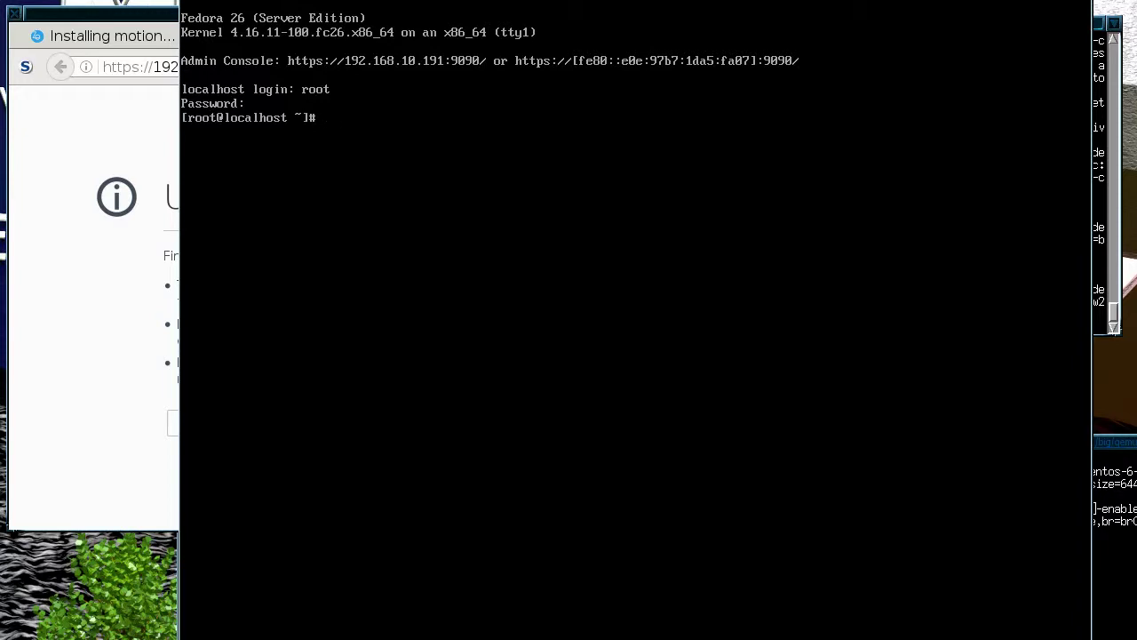
click(54, 295)
Append port :9090 to the 192.168.10.191 URL and load it.
click(291, 66)
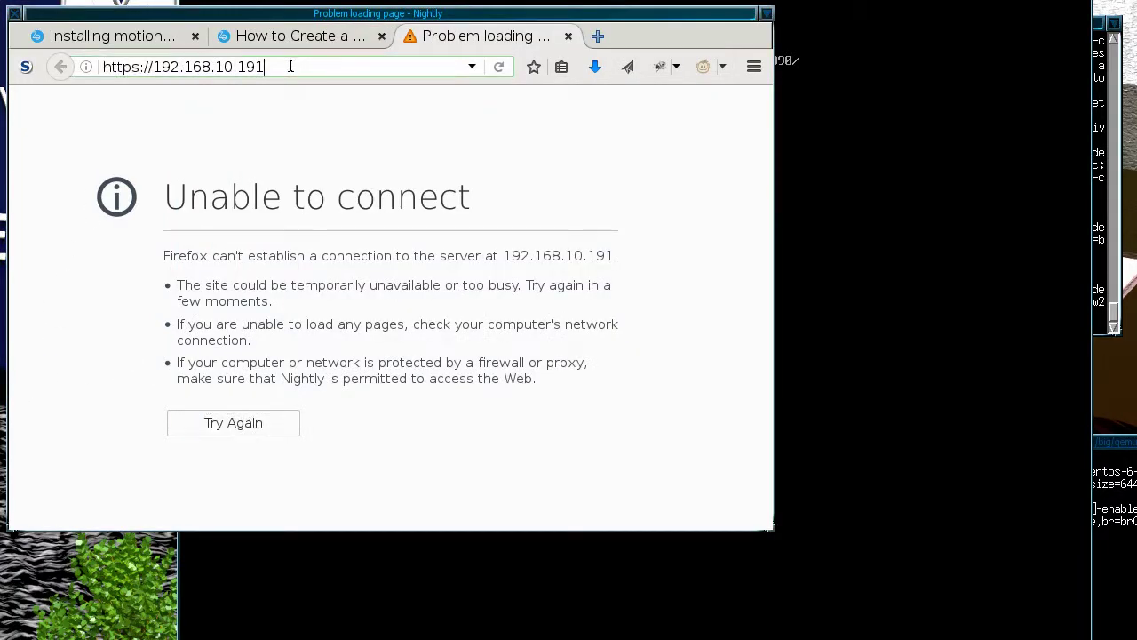
text(:)
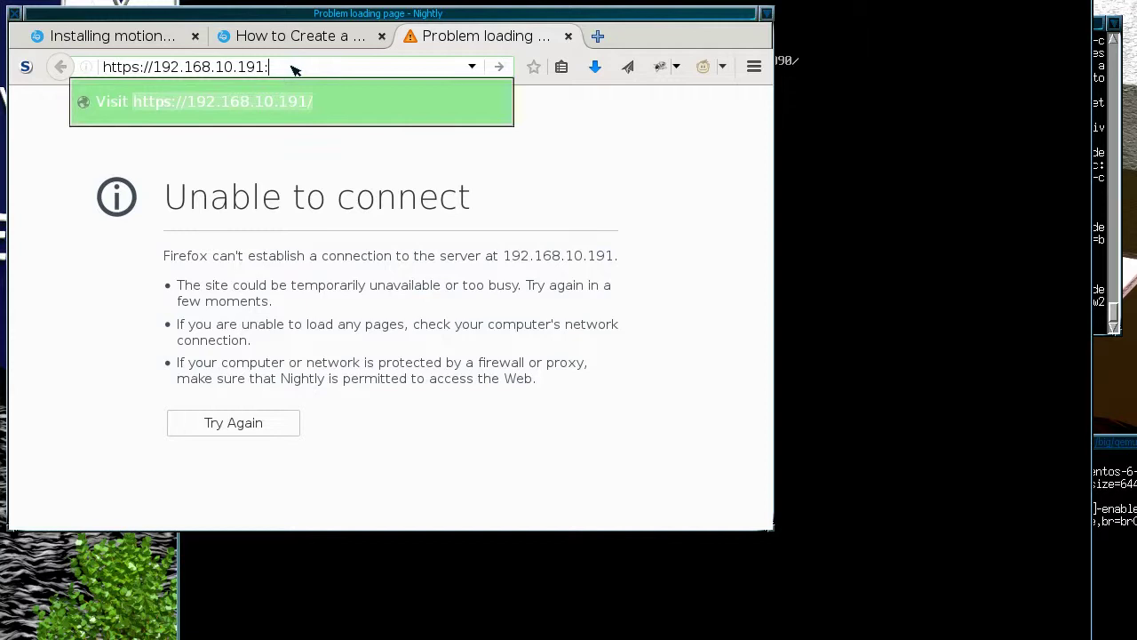
text(9099)
key(Return)
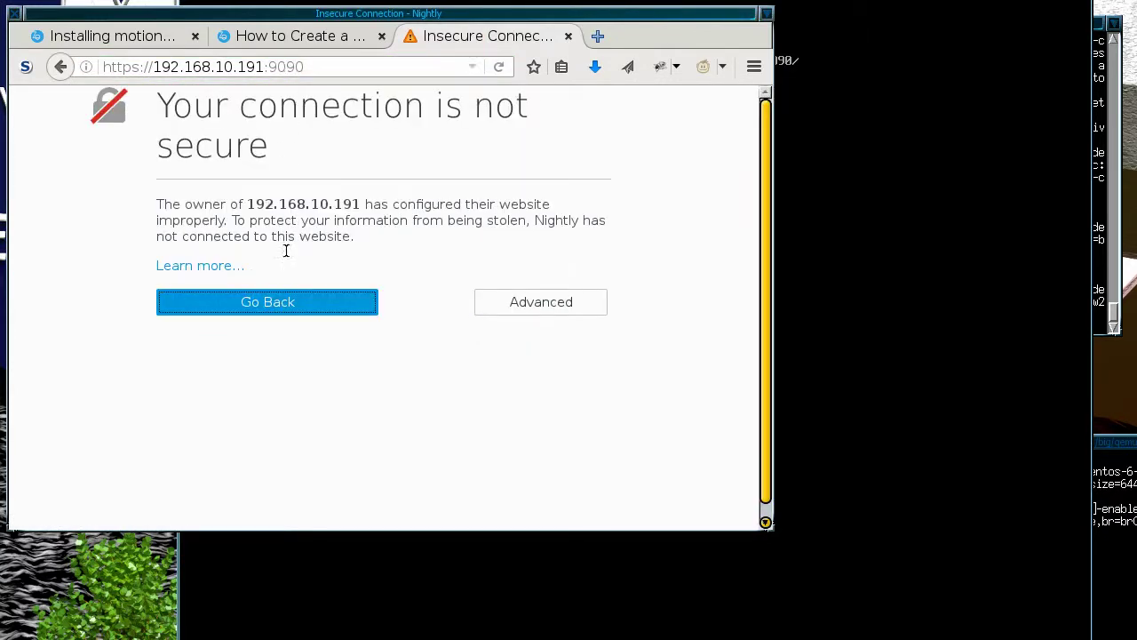
Add and confirm a security exception for the server's self-signed certificate.
click(576, 305)
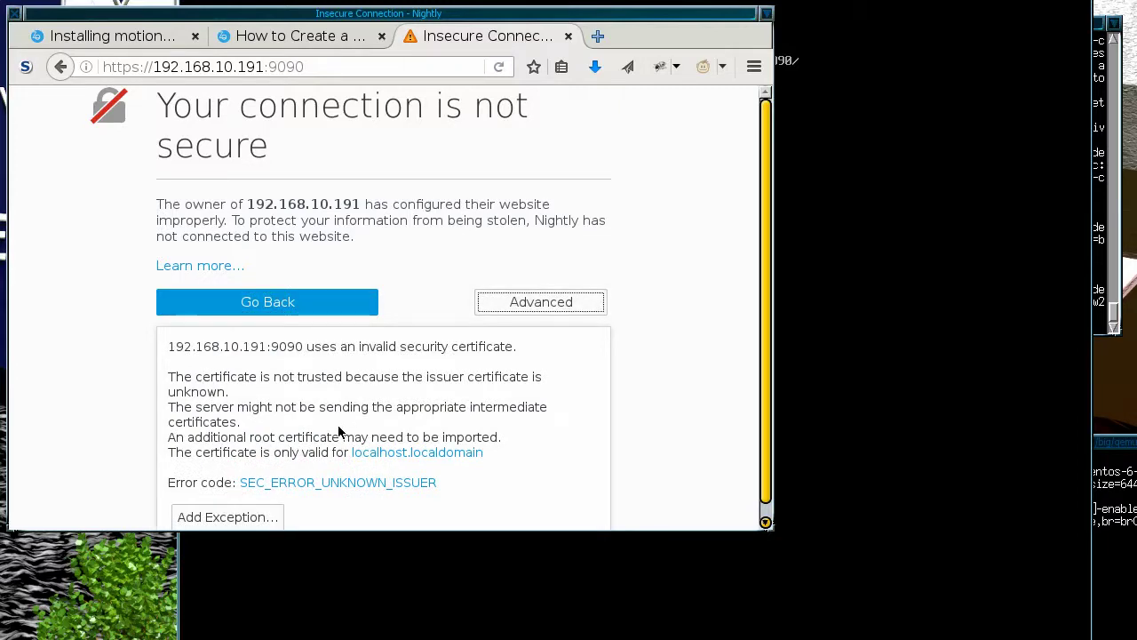
click(257, 517)
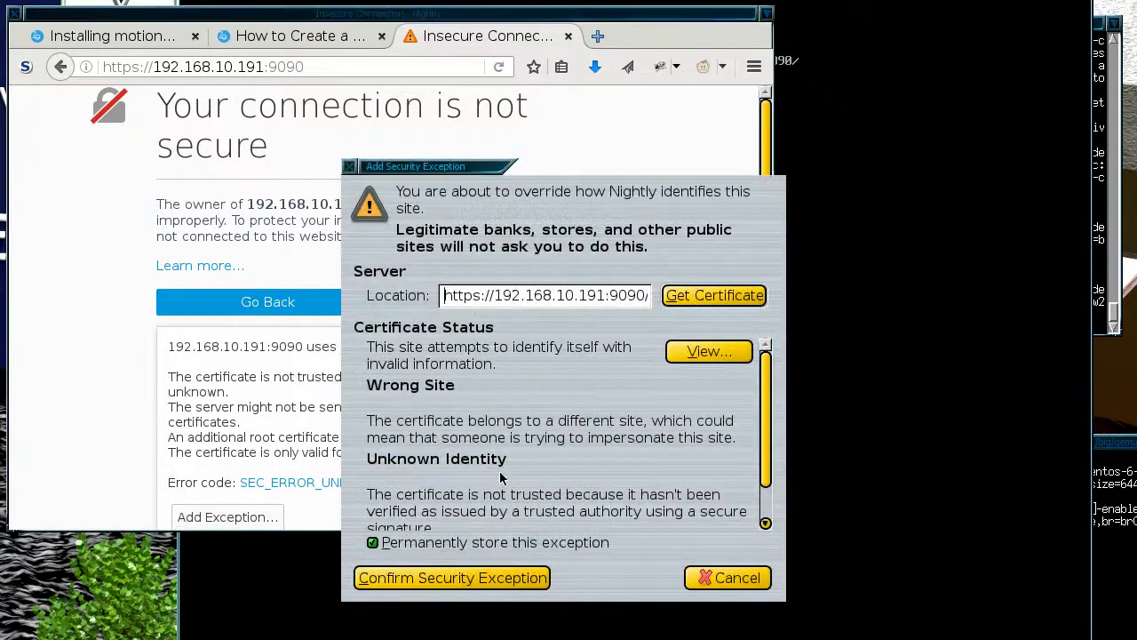
click(504, 574)
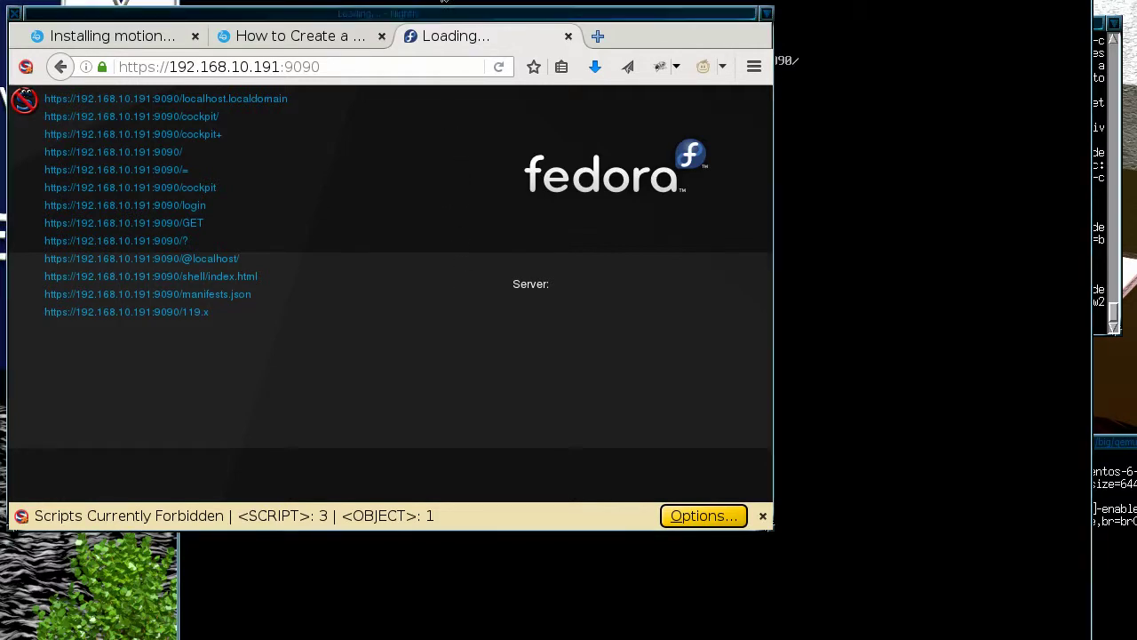
Move the browser window aside and allow scripts in NoScript so the Cockpit login form loads.
drag(449, 126, 612, 160)
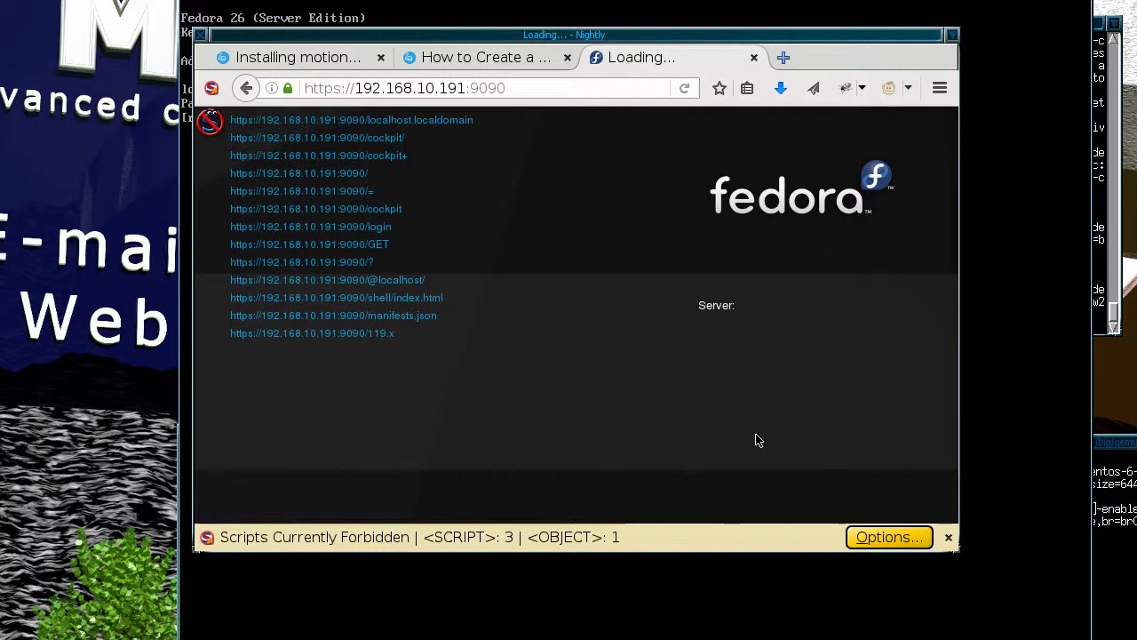
click(891, 536)
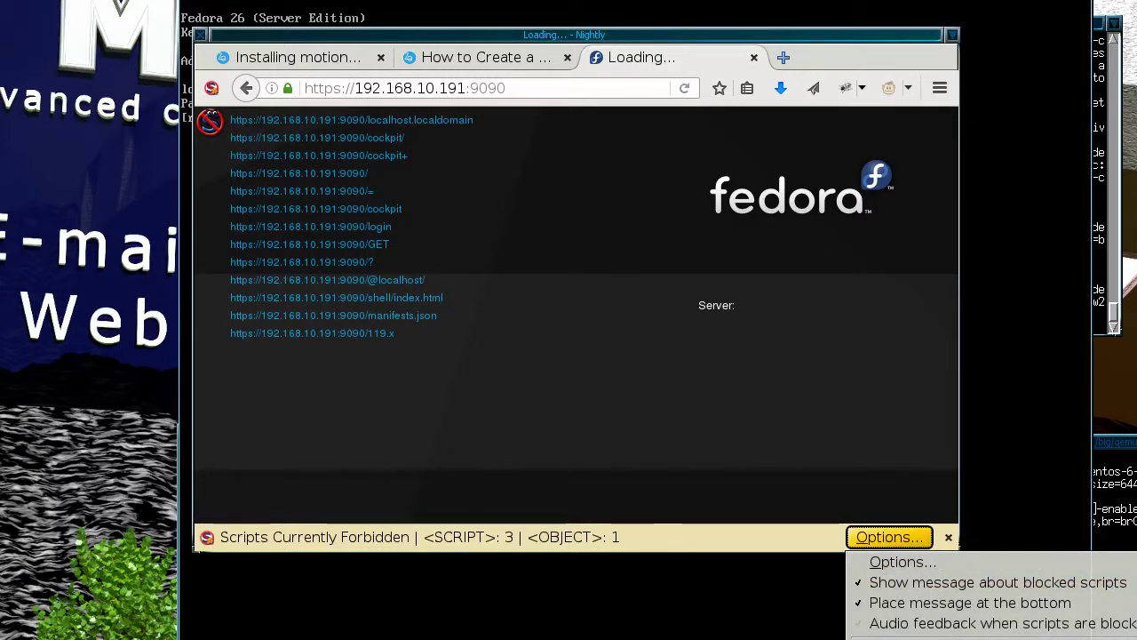
click(749, 406)
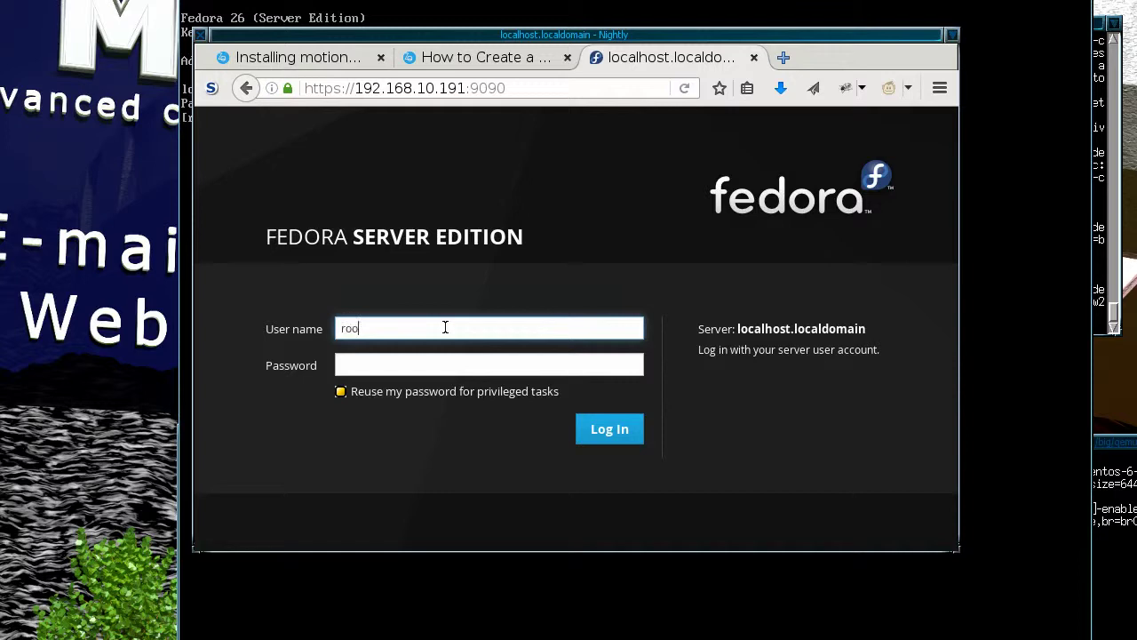
Log in to Cockpit as root with the administrator password.
key(Tab)
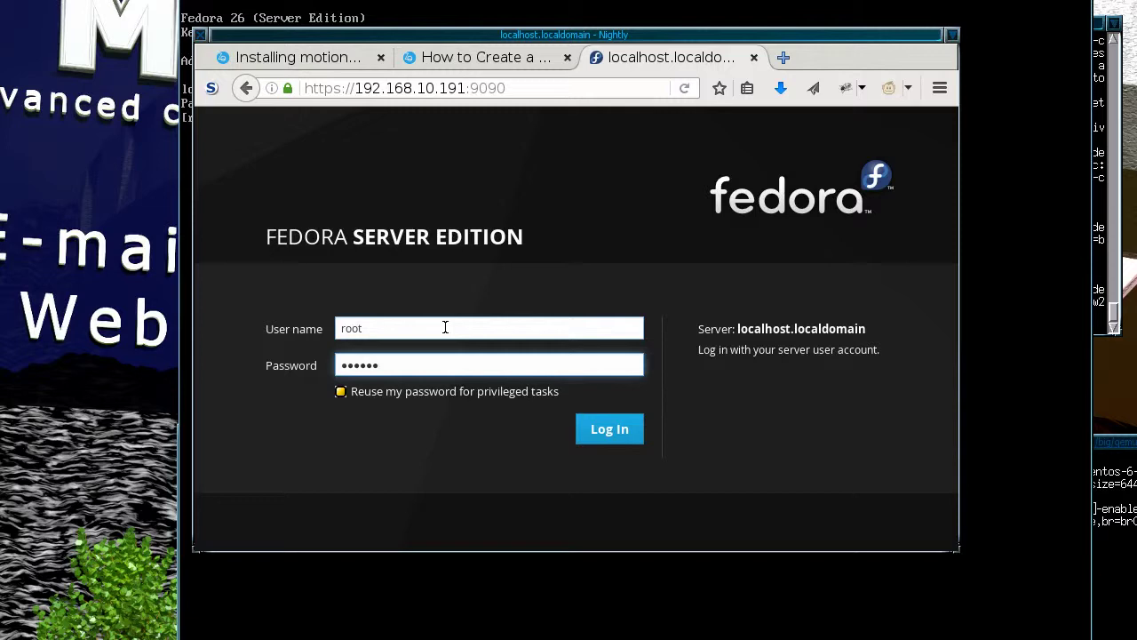
click(621, 428)
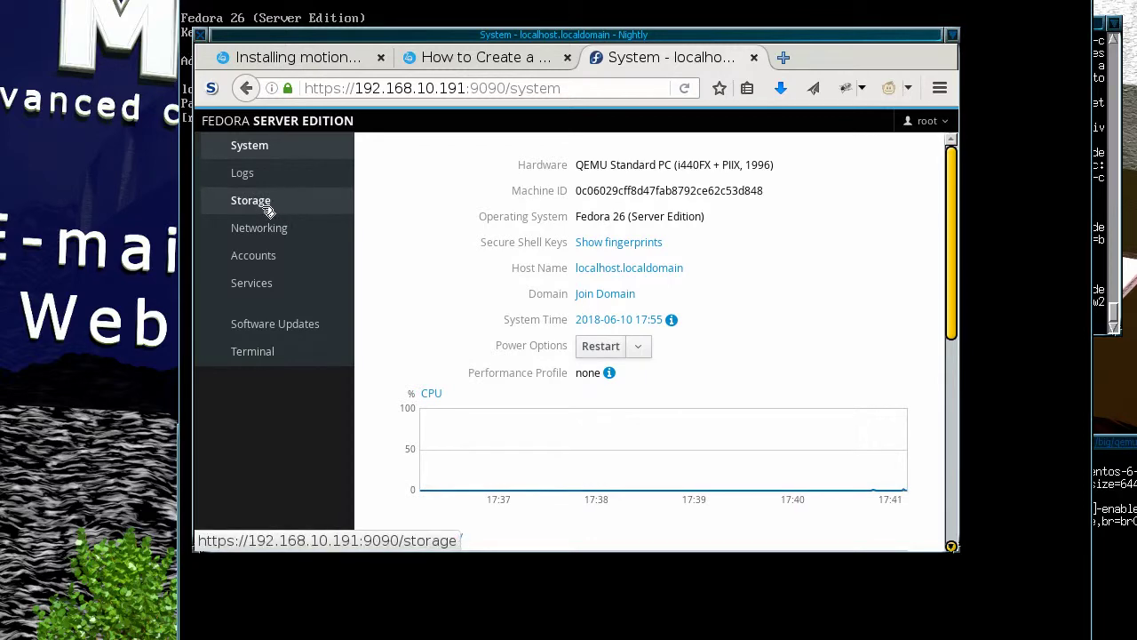
Browse the Storage page's filesystems, volume groups and drives, then return to the QEMU console.
click(301, 209)
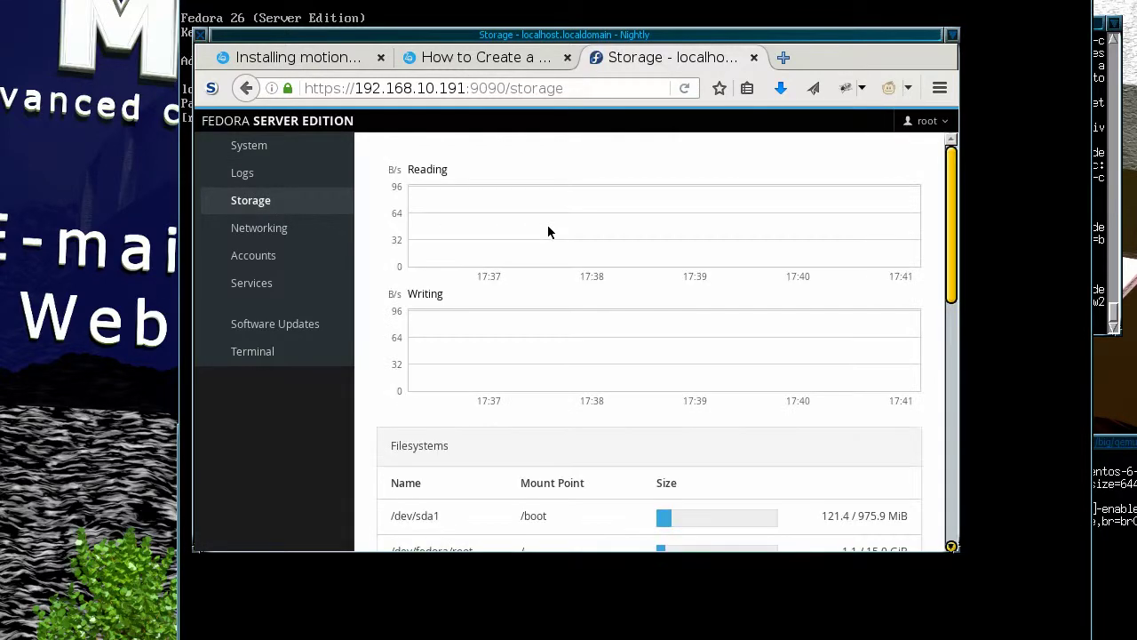
scroll(926, 409, down, 10)
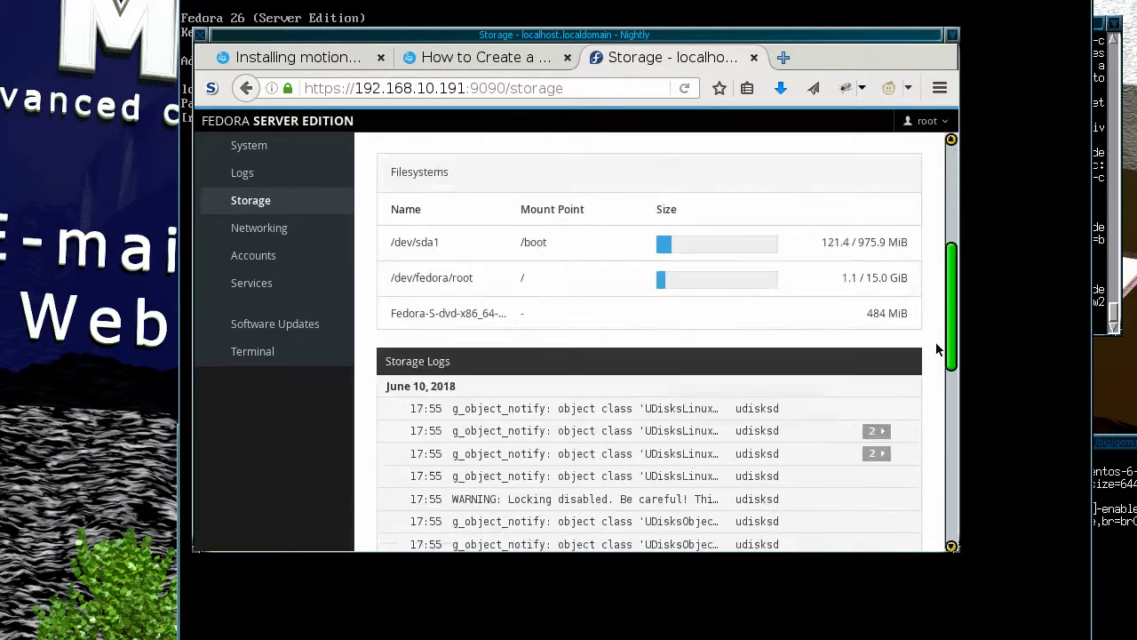
scroll(931, 386, up, 3)
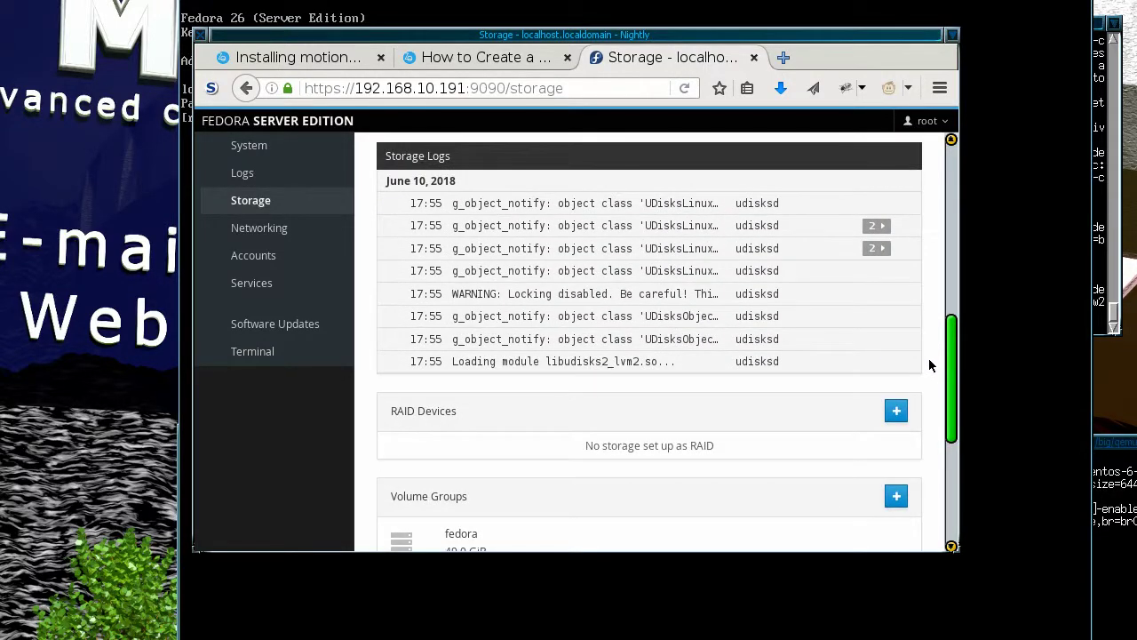
scroll(929, 365, down, 7)
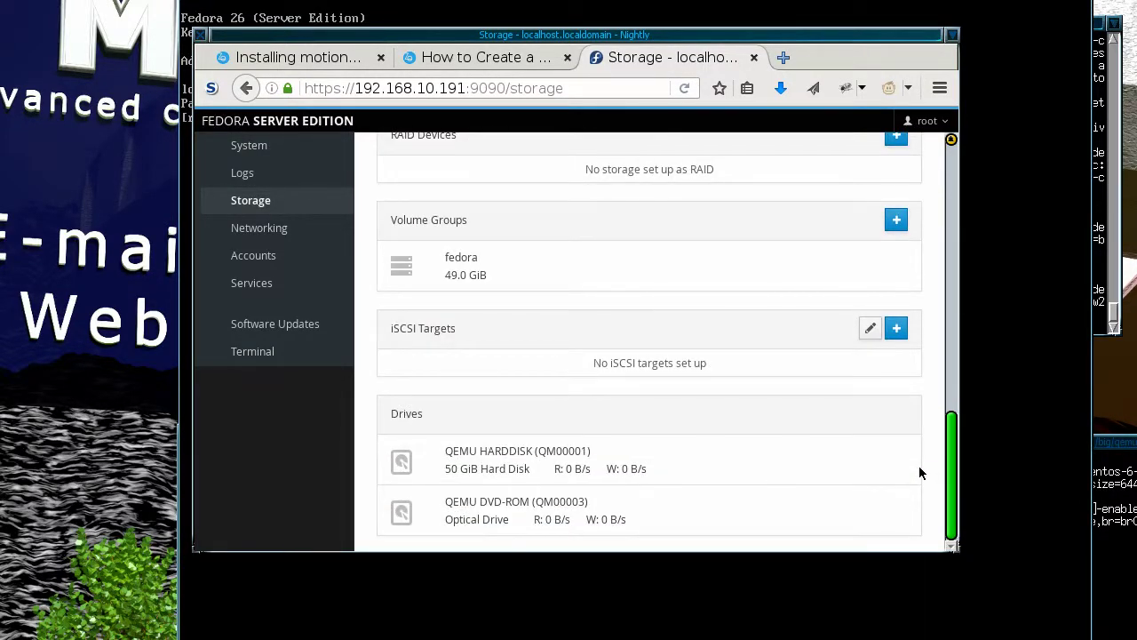
scroll(920, 472, up, 15)
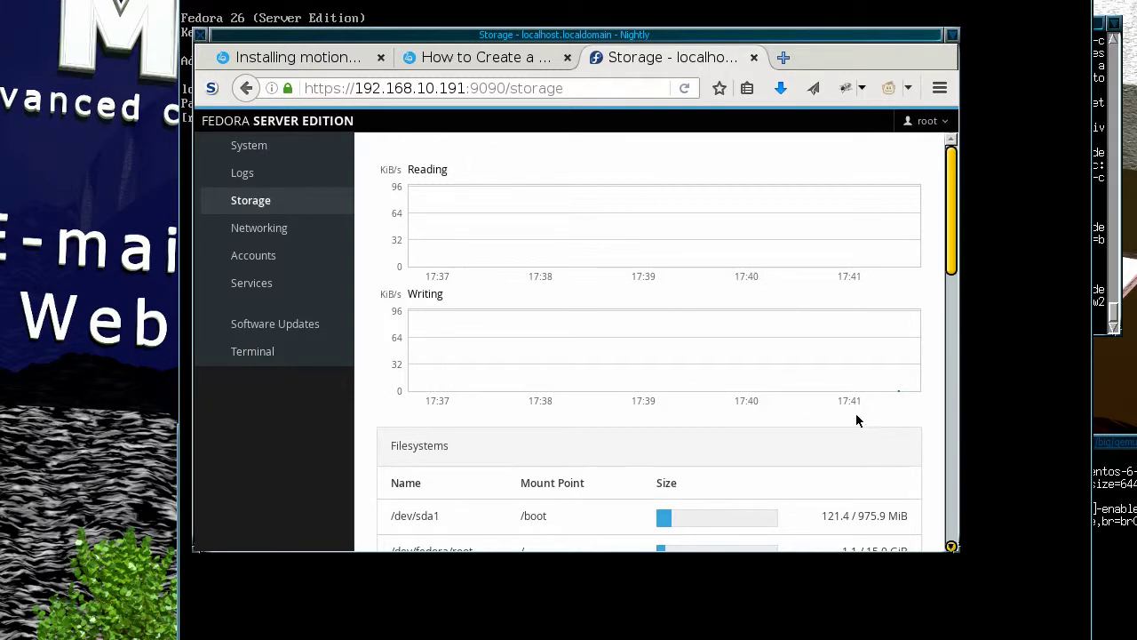
key(alt+Tab)
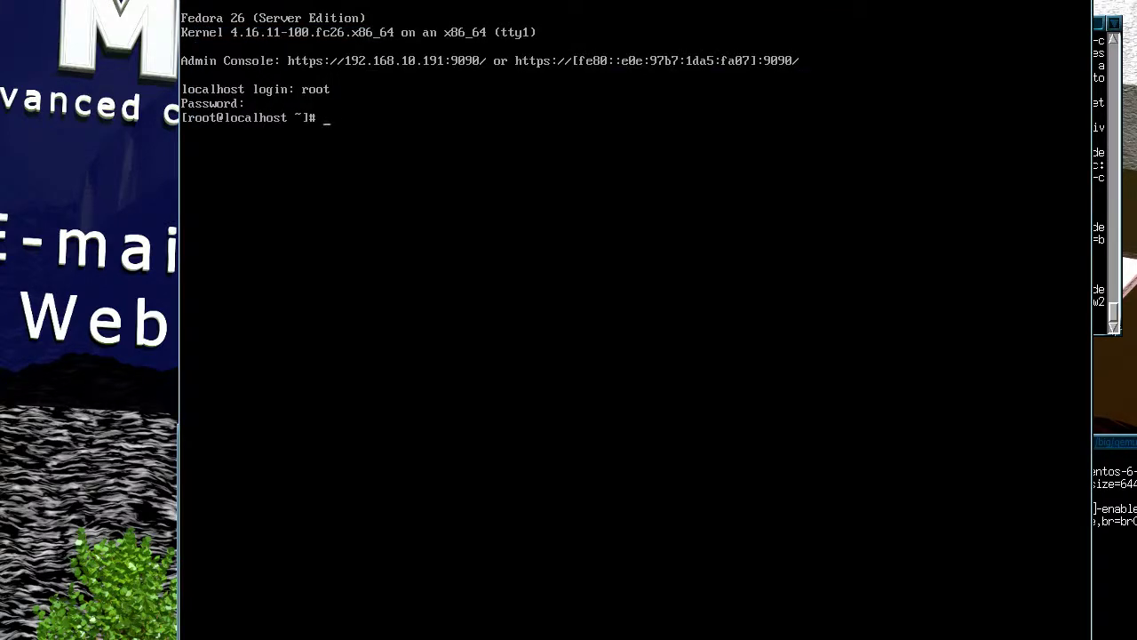